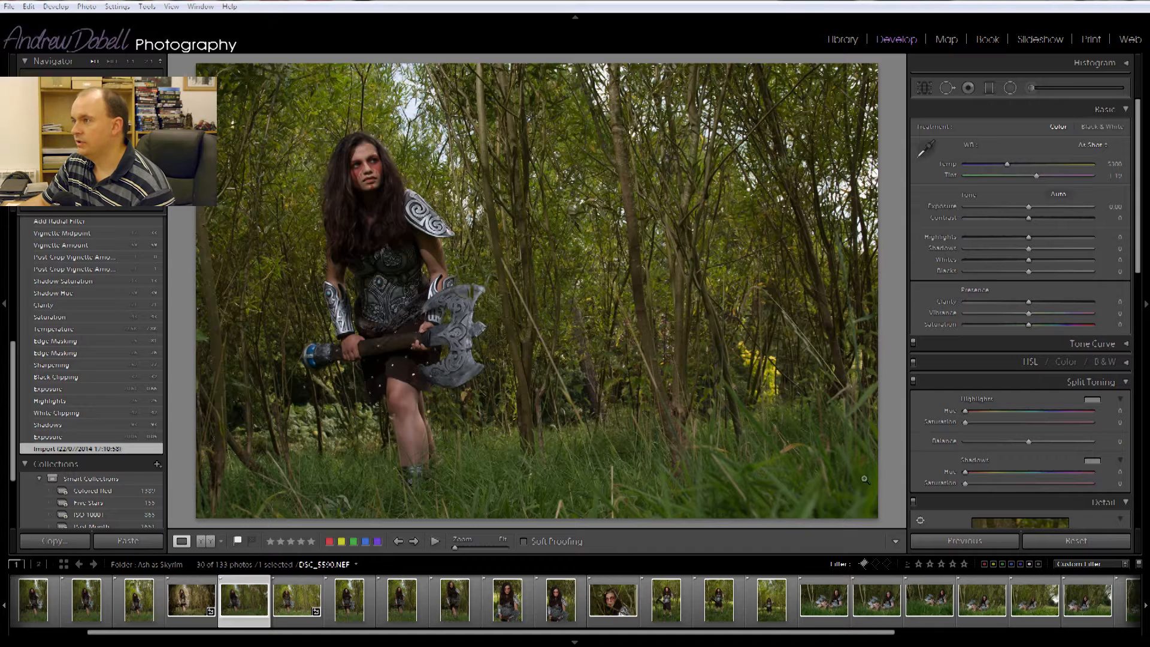
- Select the left of the two similar forest shots in the Library grid and open it in Develop
click(851, 41)
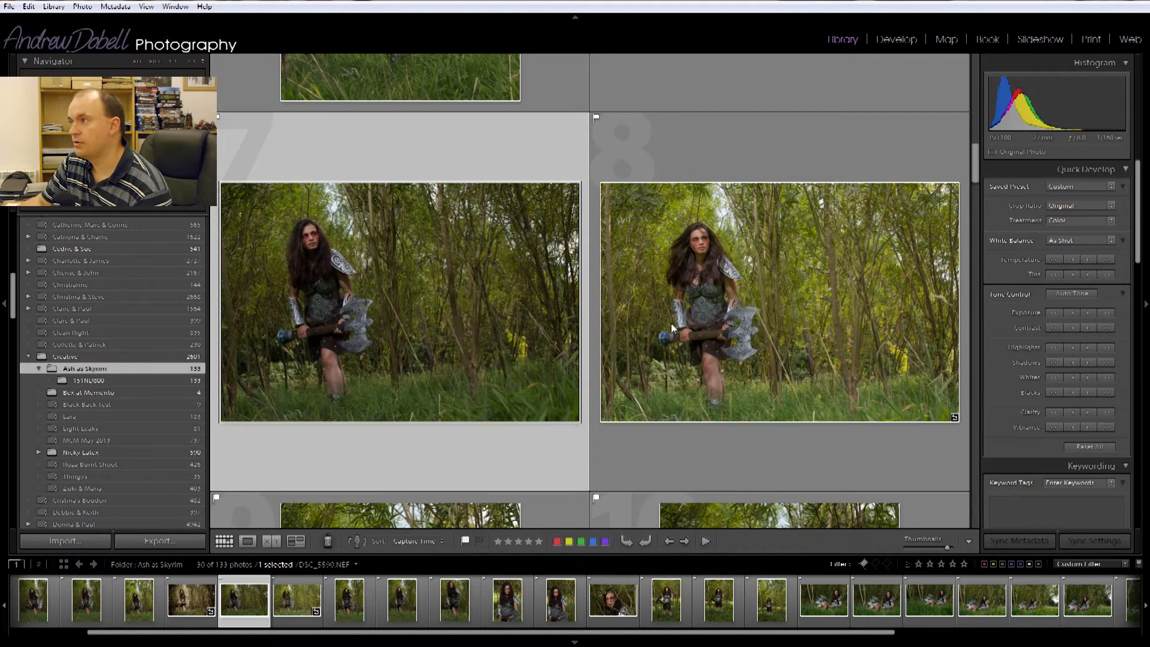
click(721, 300)
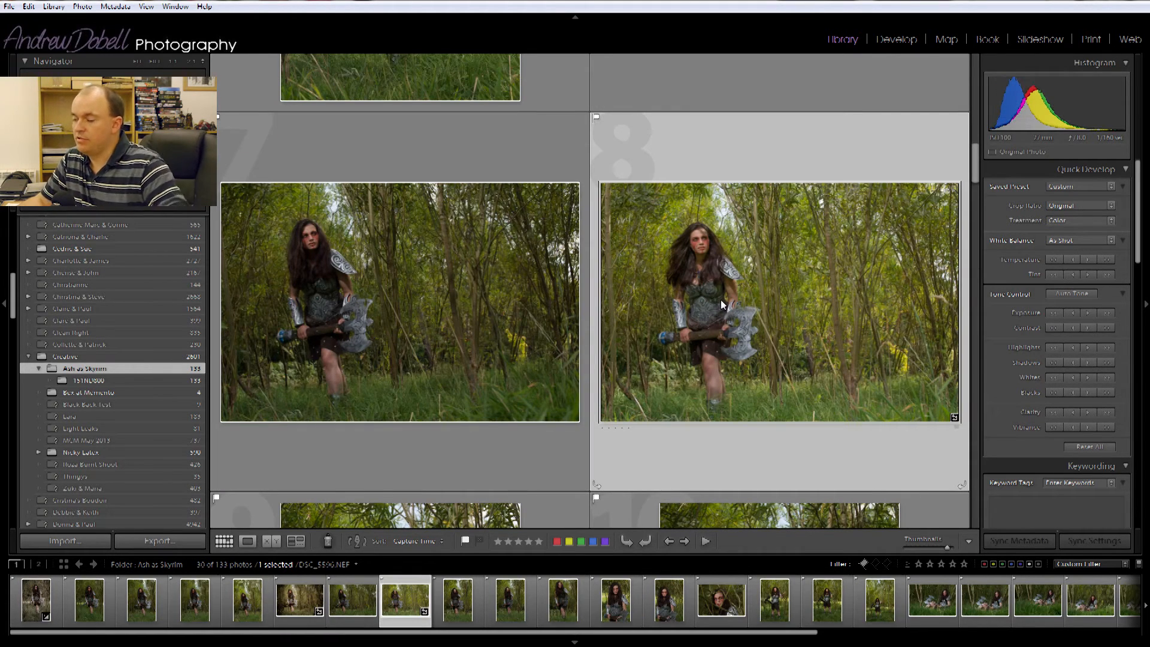
click(415, 287)
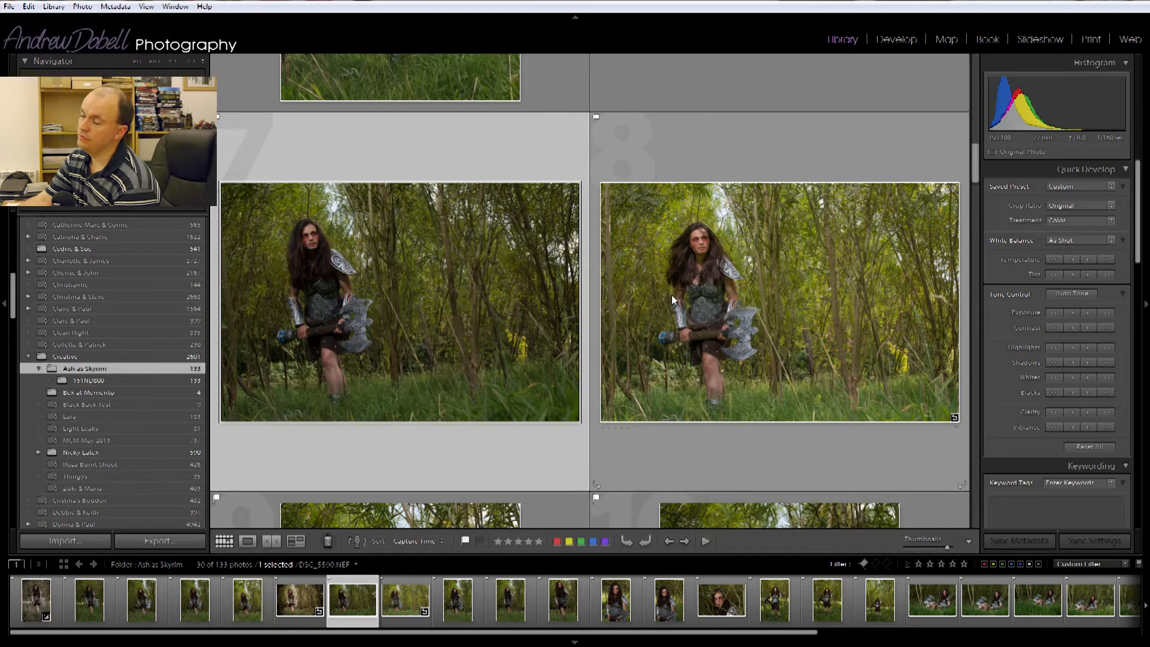
click(866, 565)
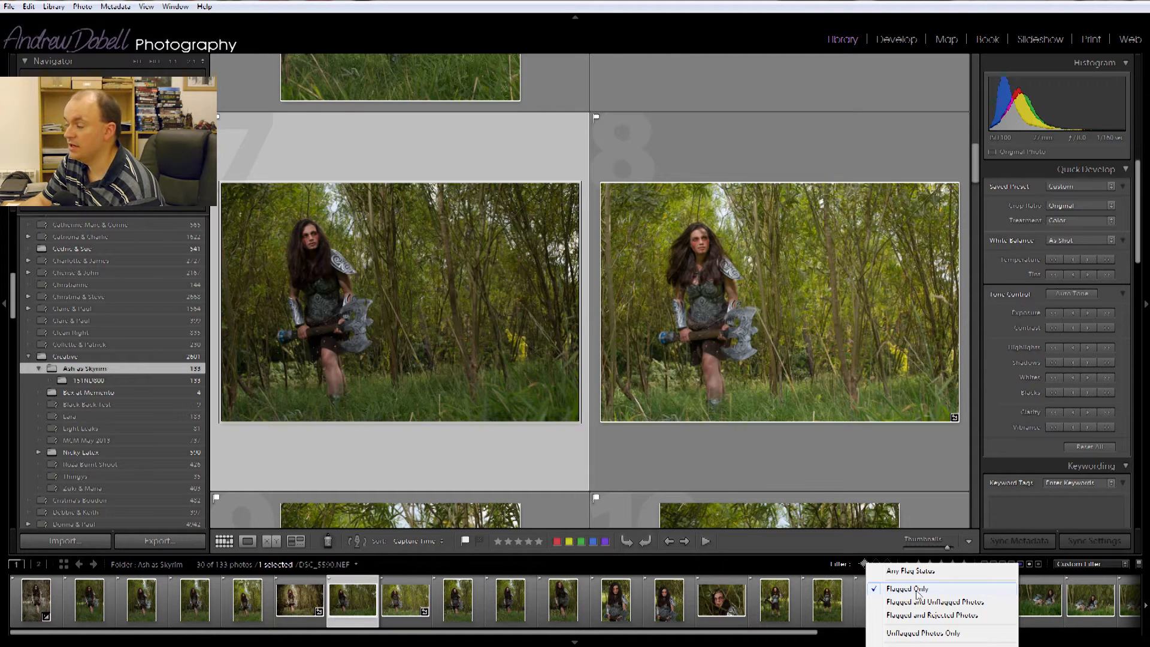
click(739, 576)
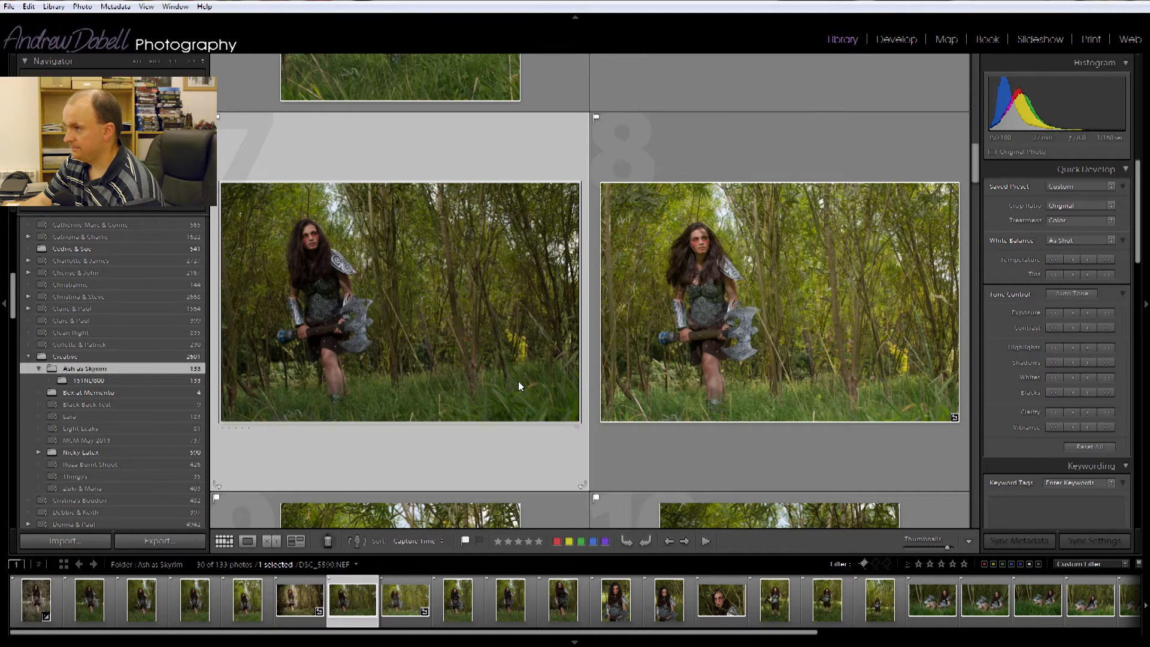
click(896, 40)
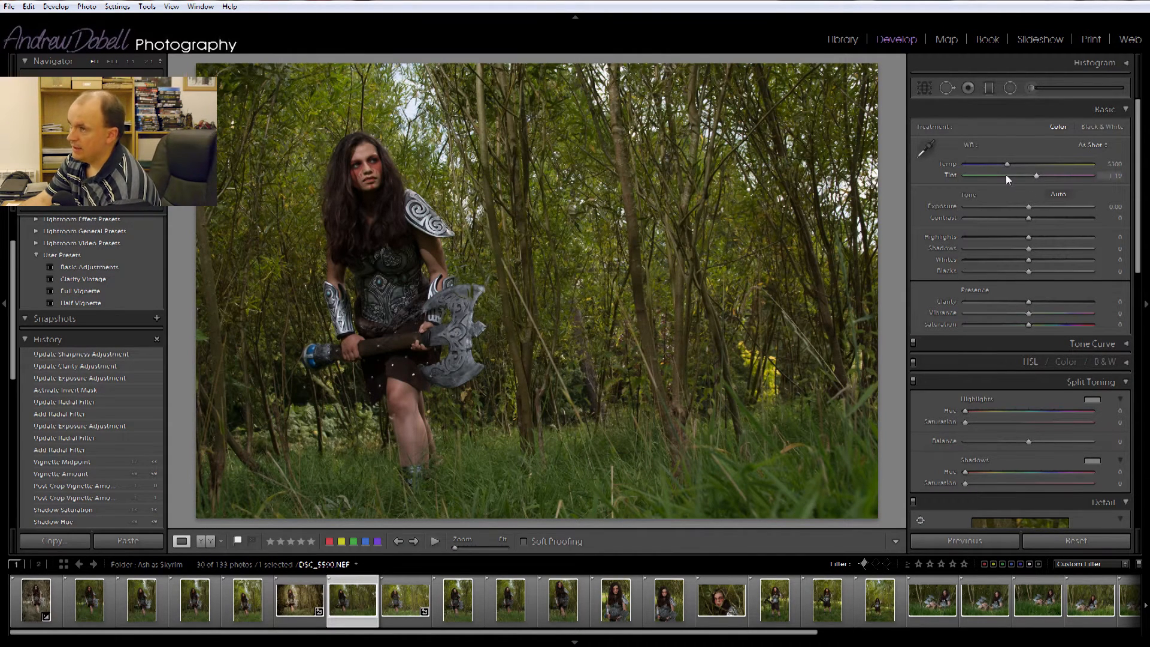
- Scroll through the Presets and History panels to review the photo's earlier edits
mouse_move(1140, 207)
mouse_down()
mouse_move(1144, 464)
mouse_move(1148, 191)
mouse_up()
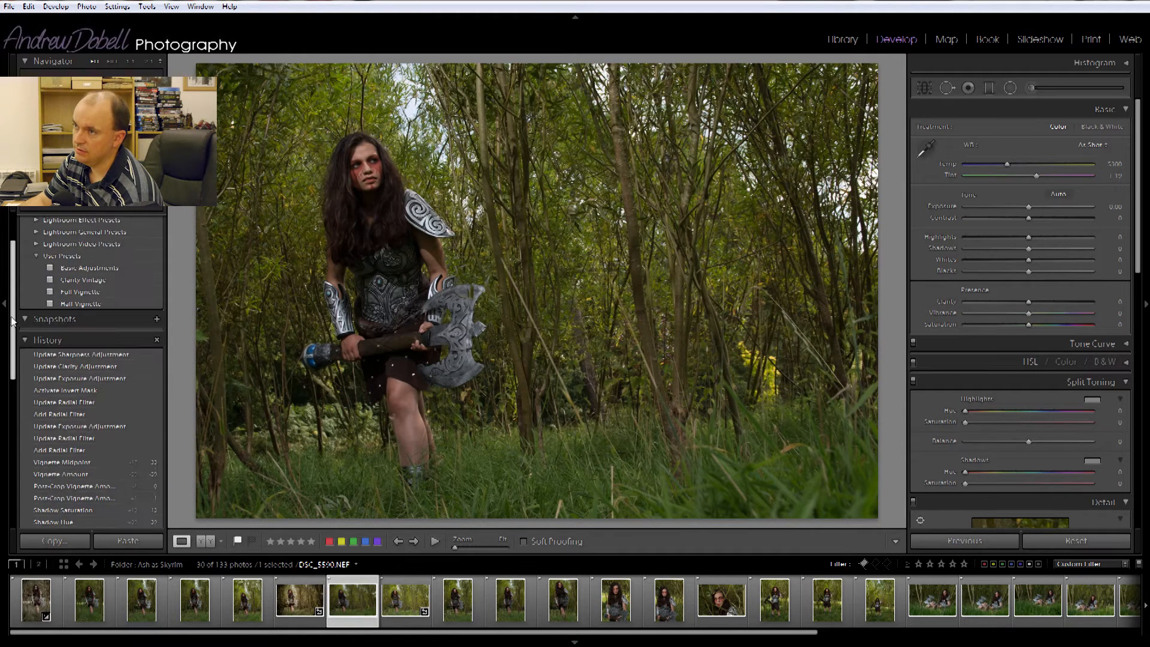
scroll(9, 335, down, 3)
scroll(6, 299, up, 5)
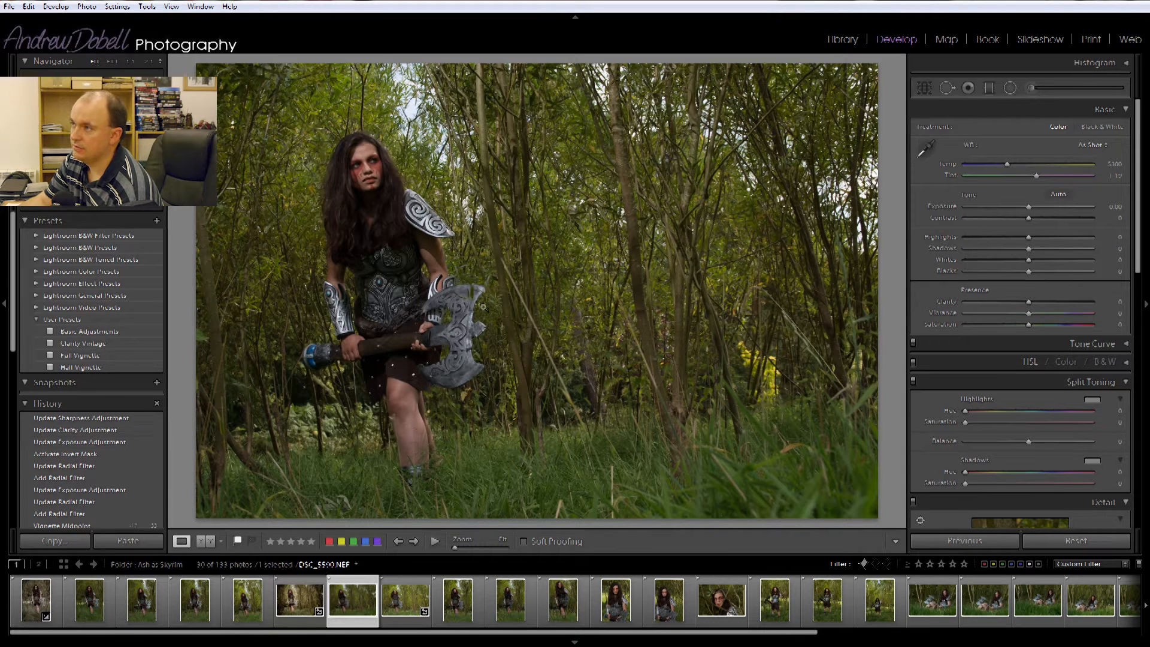
scroll(90, 433, down, 5)
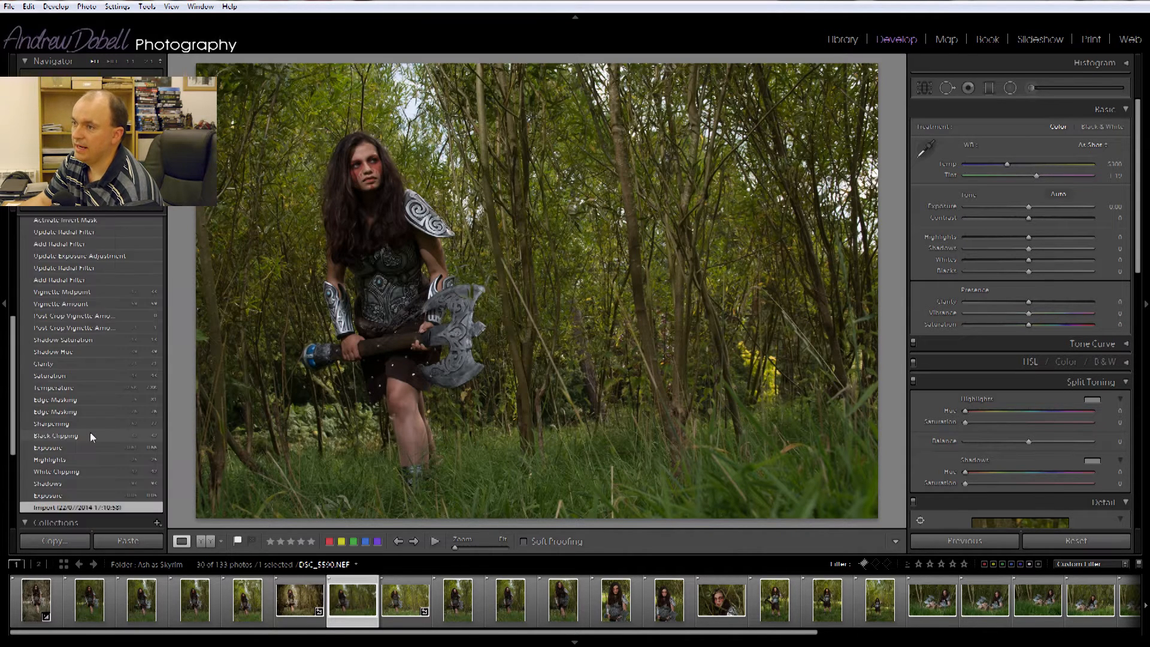
drag(7, 419, 18, 253)
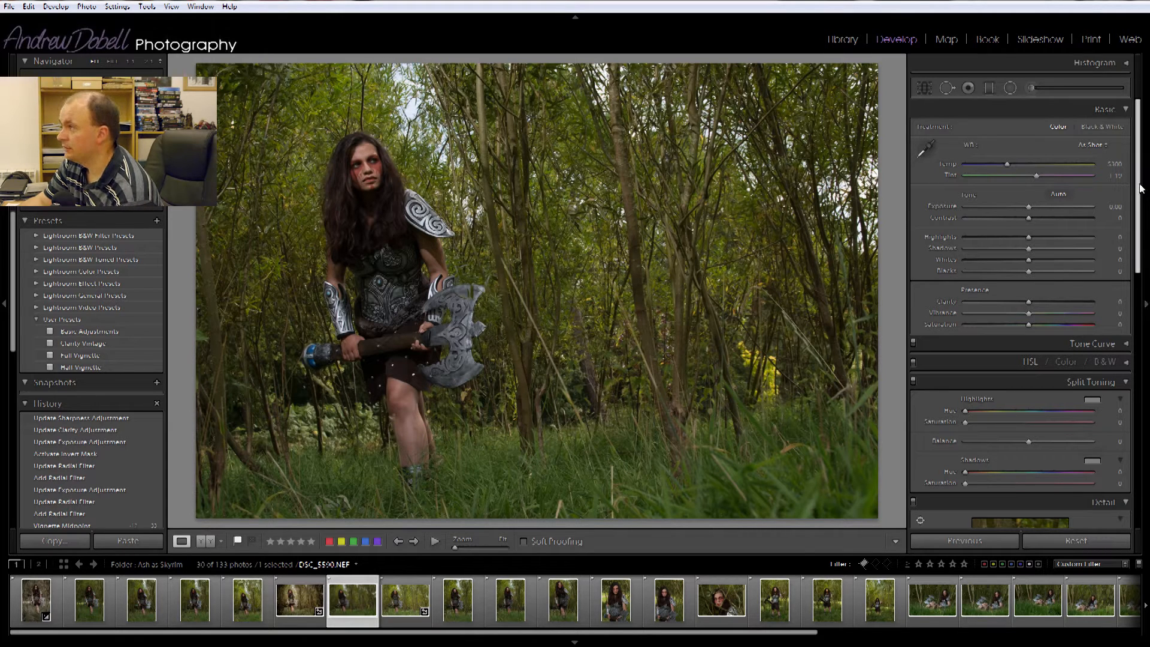
mouse_move(1140, 190)
mouse_down()
mouse_move(1140, 202)
mouse_move(1140, 189)
mouse_up()
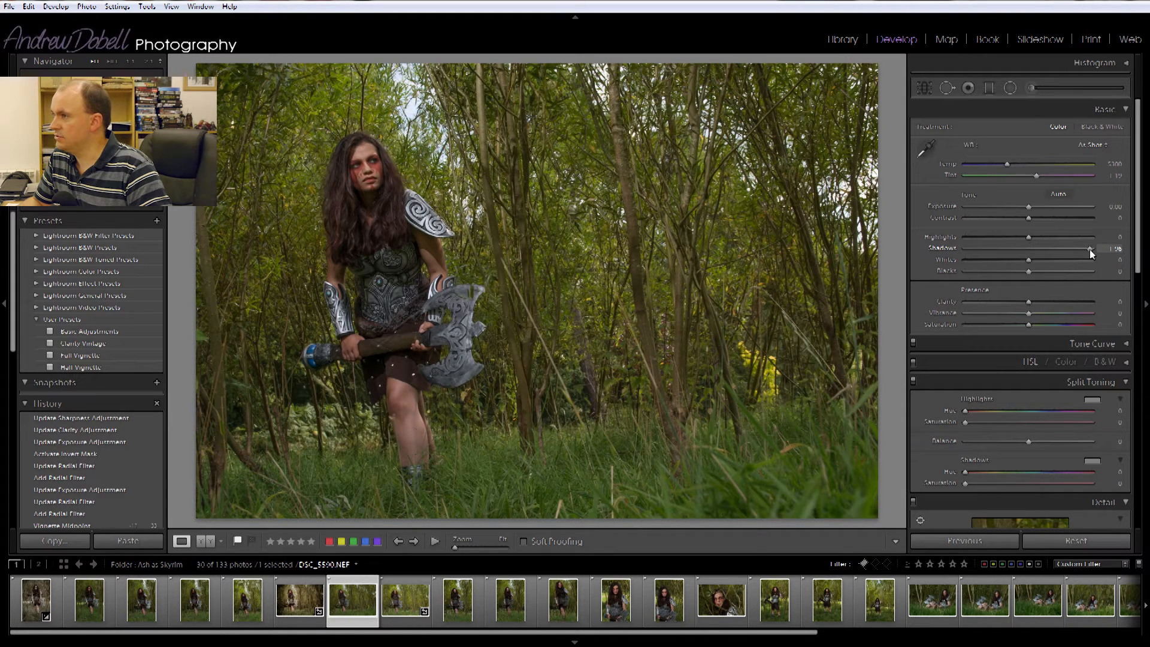
- Lower Highlights to -25 and Whites to -38 and raise Shadows in the Basic panel
drag(1030, 267, 1015, 240)
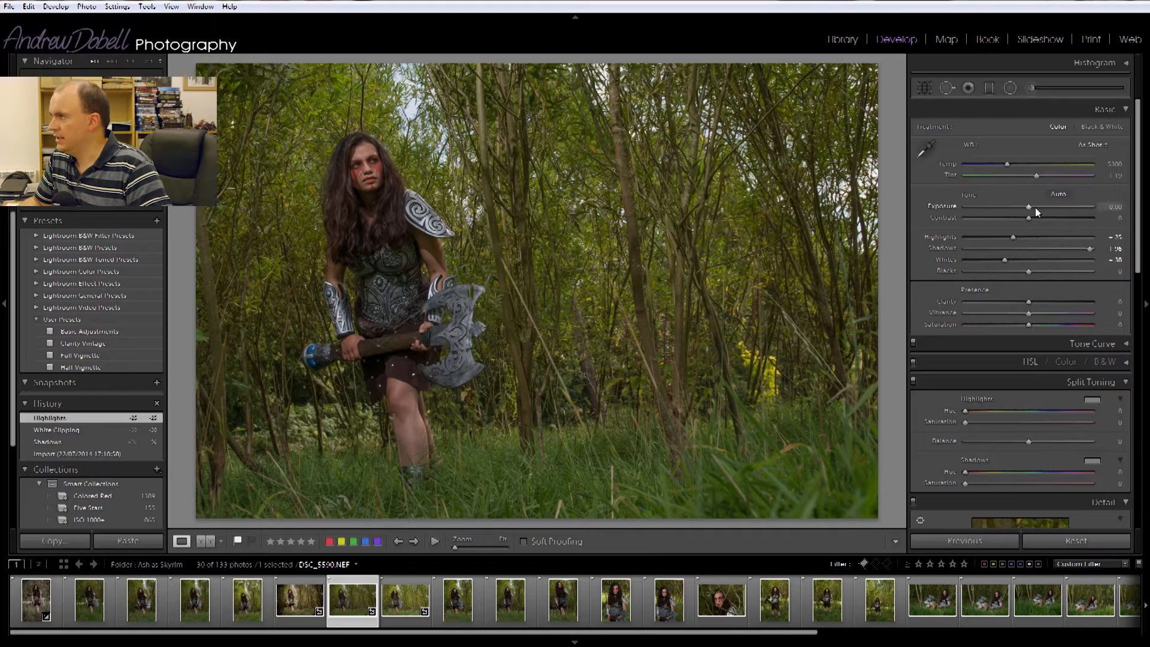
- Raise Exposure to +0.66 and adjust the Blacks slider
drag(1031, 206, 1039, 205)
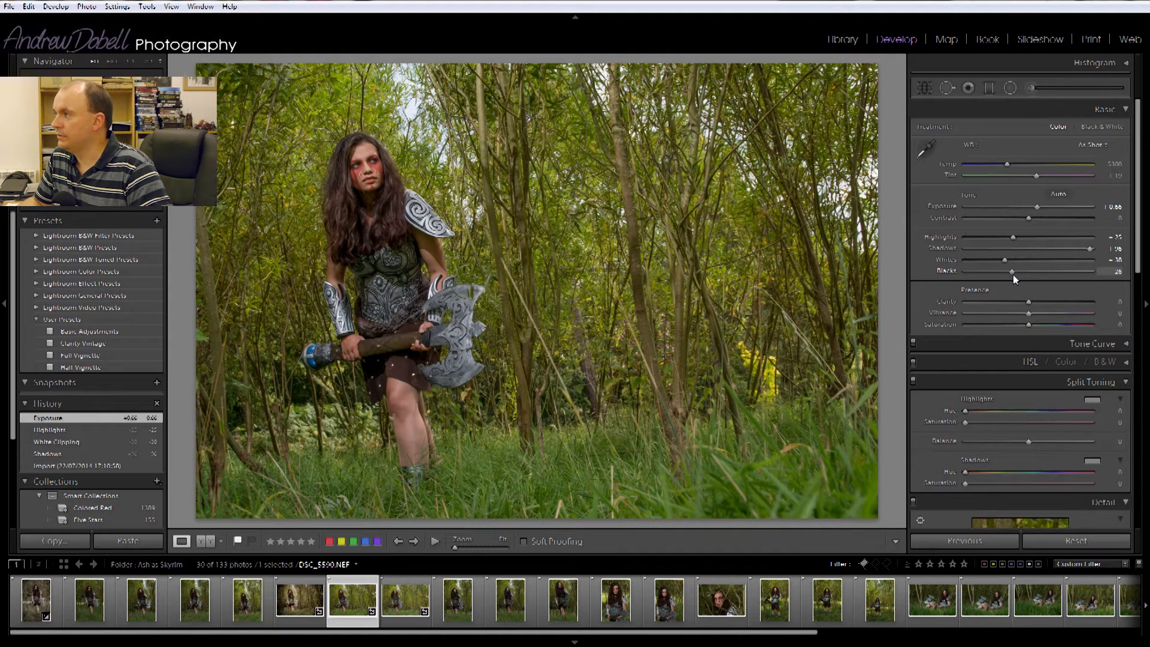
drag(1013, 274, 1013, 274)
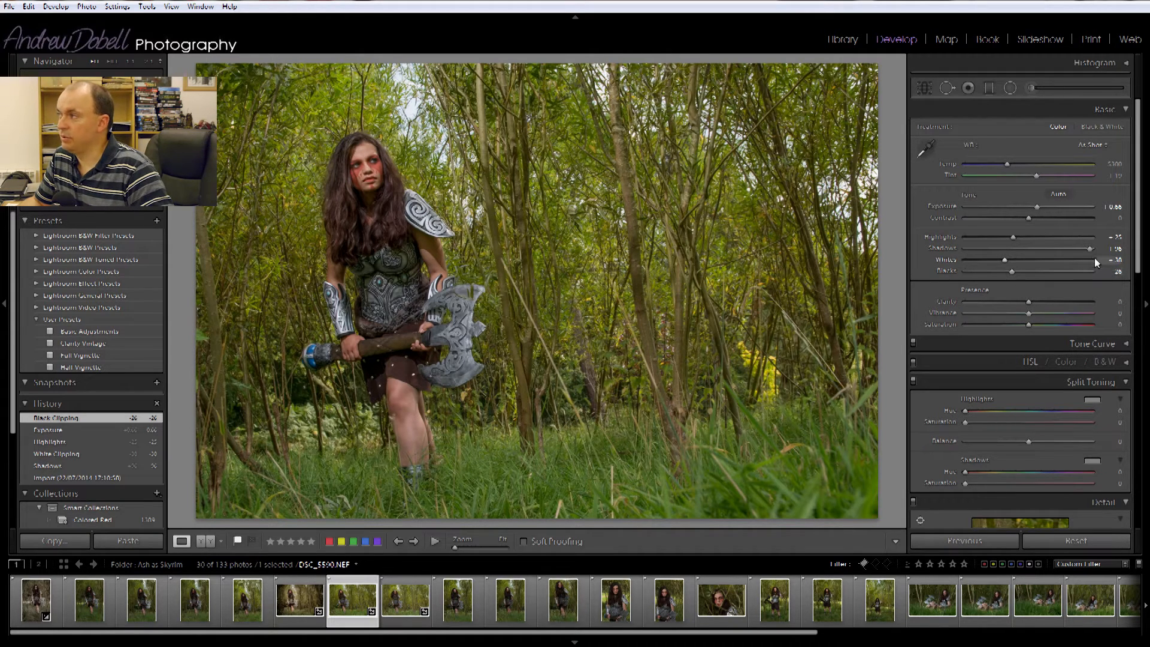
- Set the sharpening Masking to 80 in the Detail panel
scroll(1140, 220, down, 1)
scroll(1139, 220, down, 10)
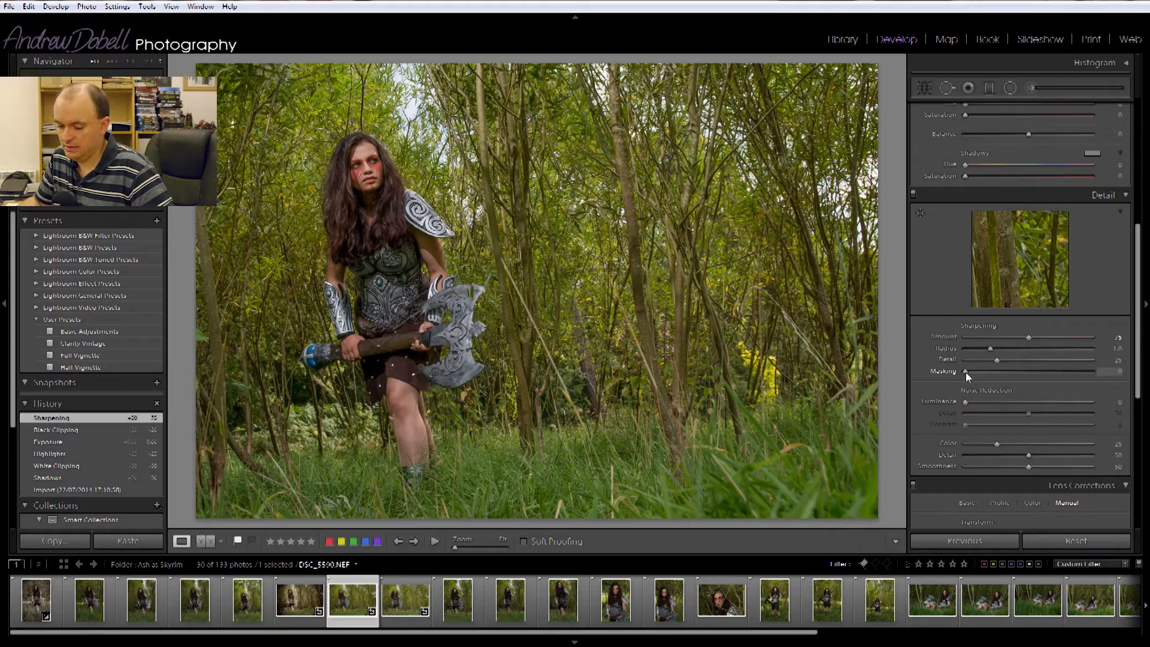
drag(966, 372, 1061, 372)
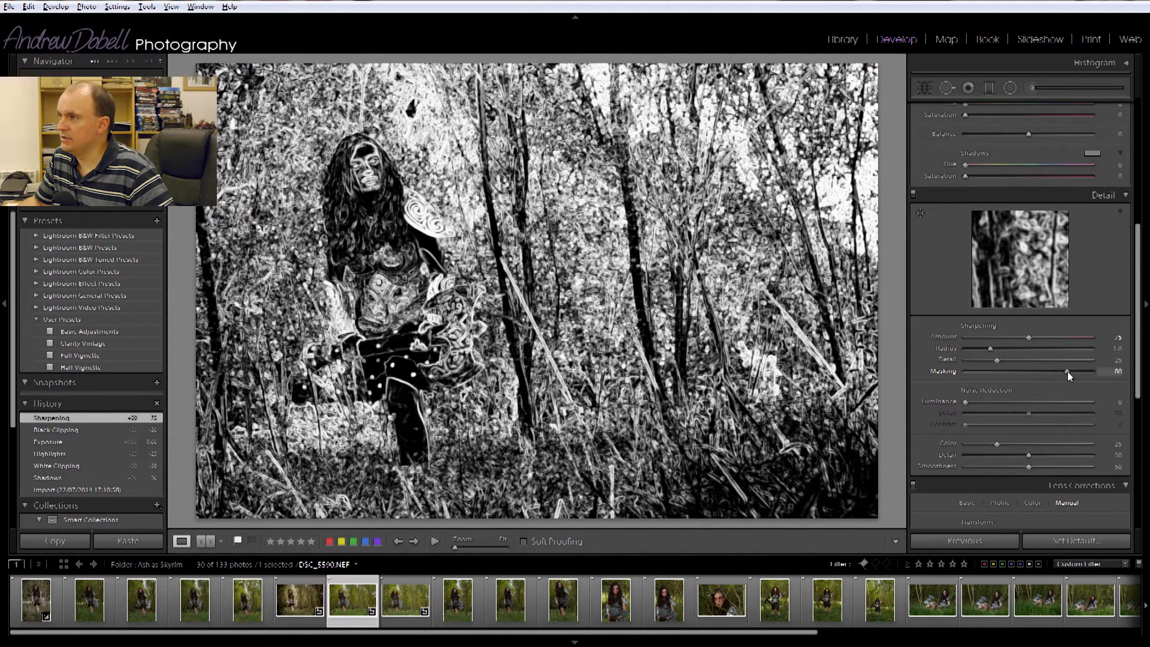
drag(1068, 371, 1067, 371)
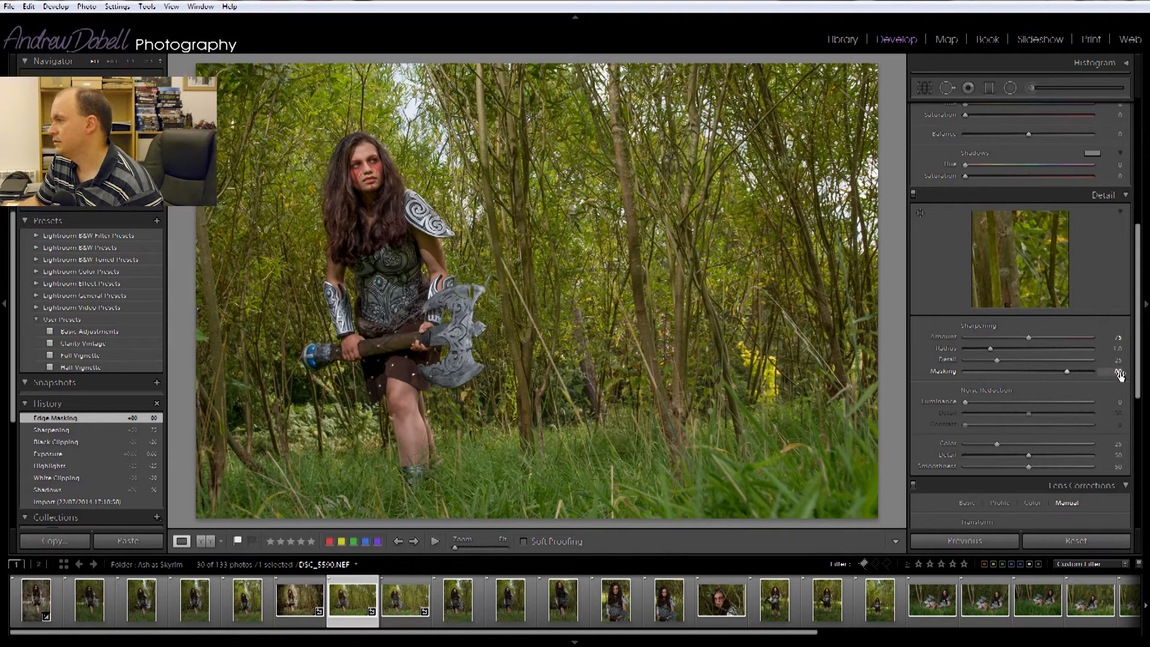
- Warm the white balance by setting Temperature to 7130
scroll(1141, 353, down, 2)
drag(1141, 353, 1148, 213)
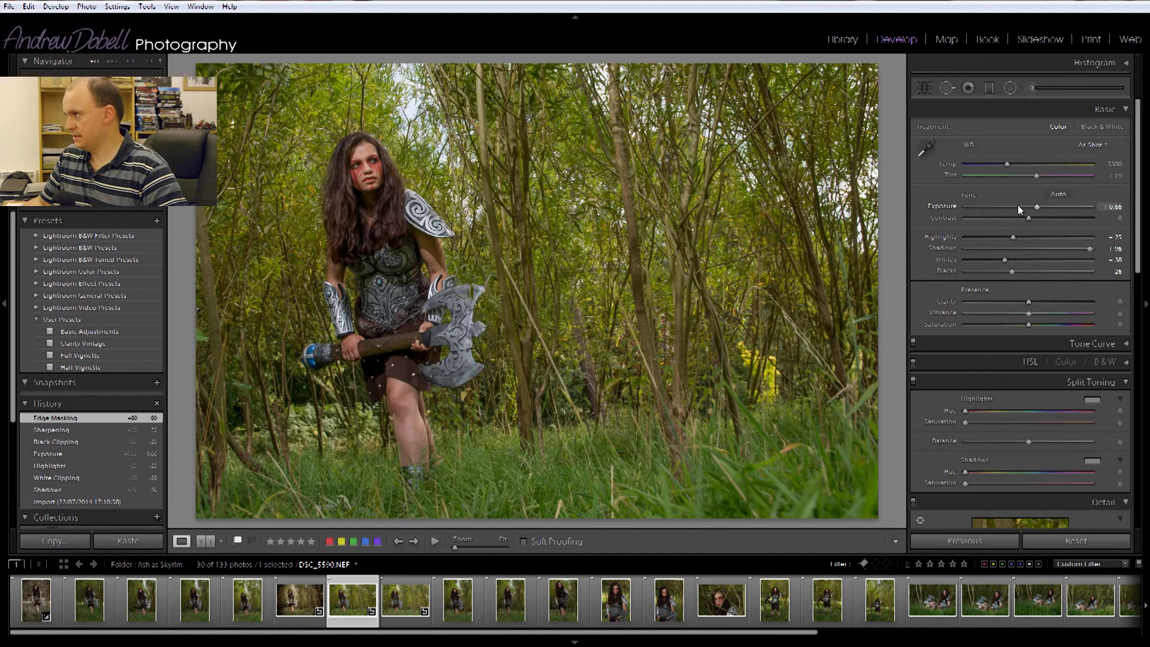
drag(1008, 164, 1030, 164)
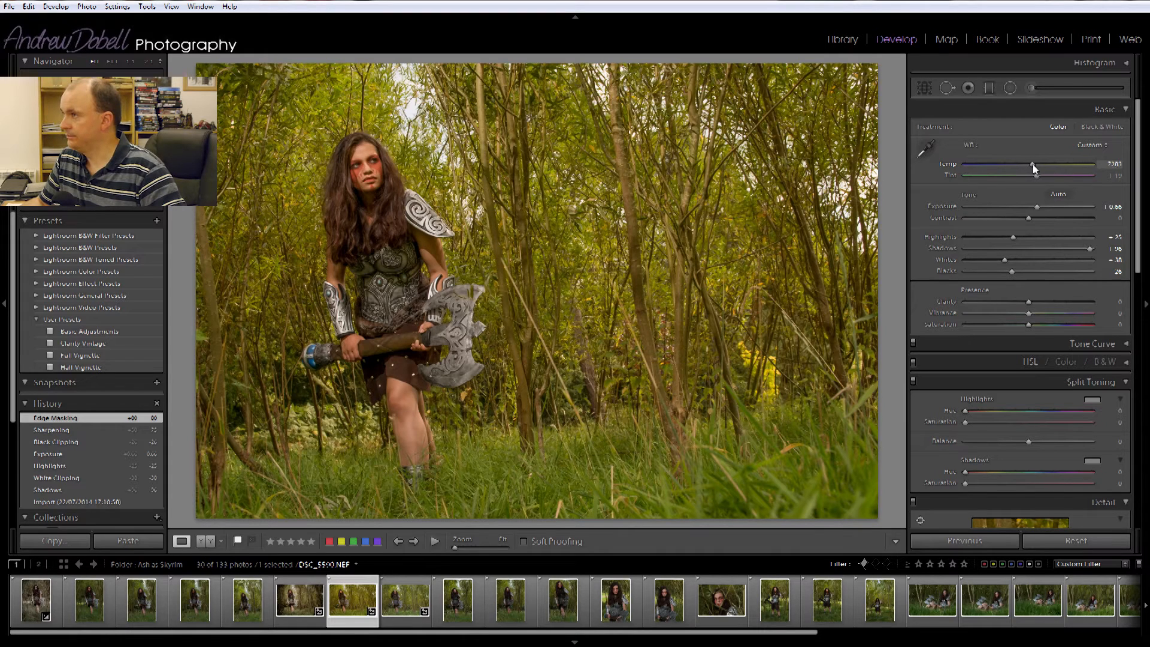
drag(1035, 168, 1036, 169)
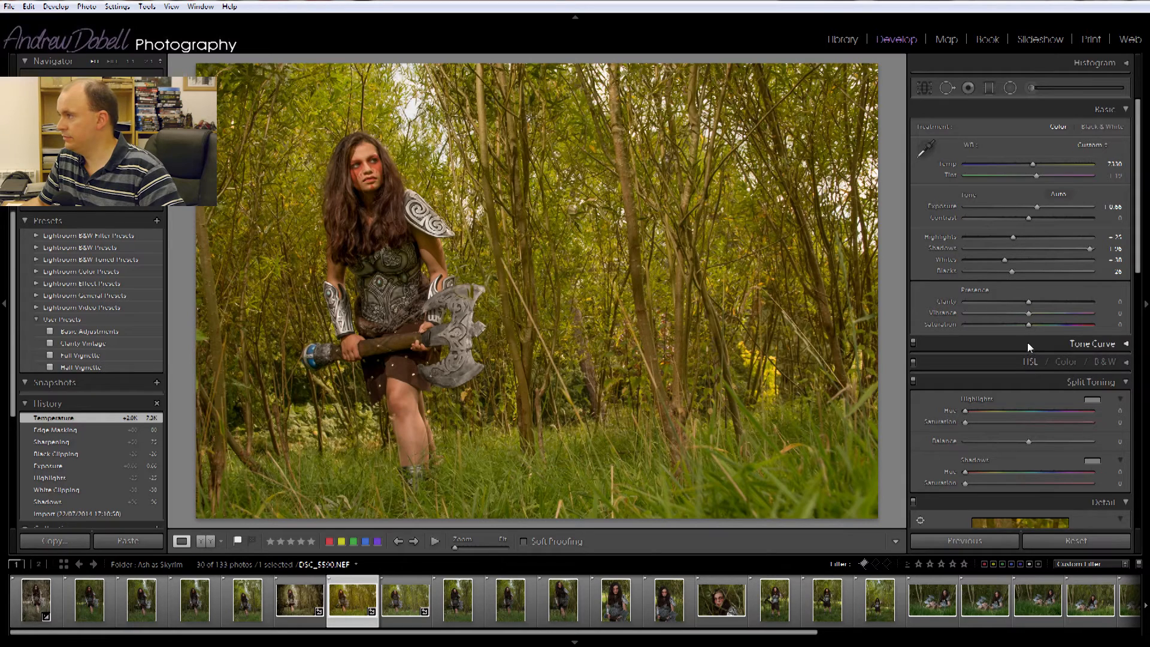
- Reduce Saturation to -40 and raise Clarity to +42
drag(1030, 327, 1018, 327)
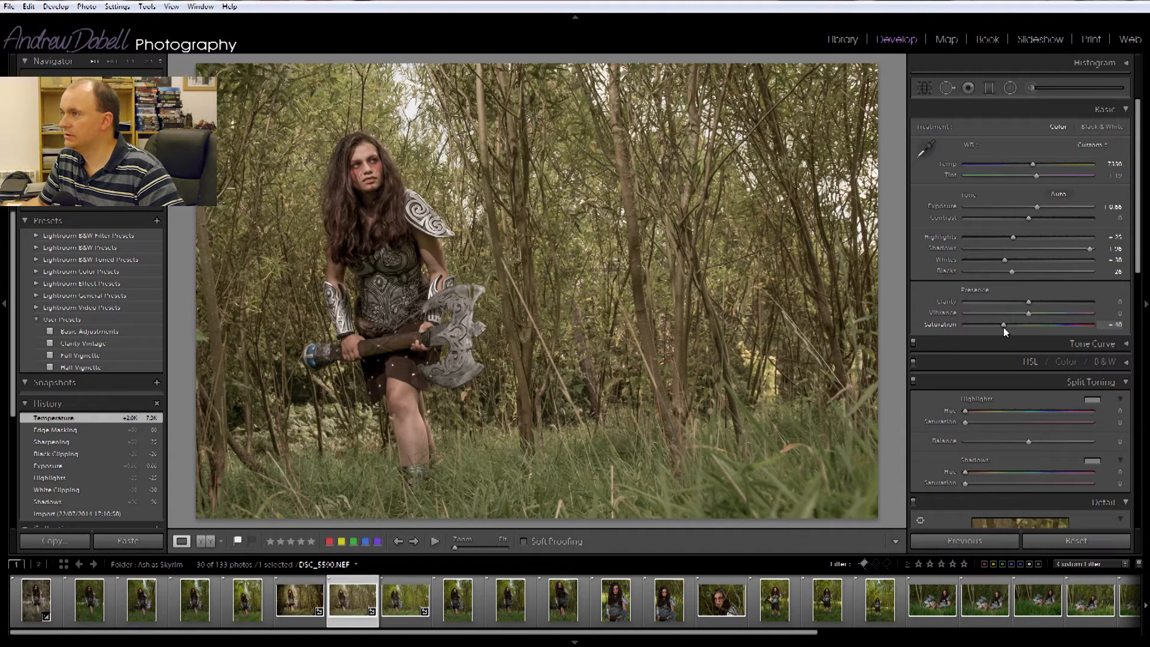
drag(1004, 327, 1004, 327)
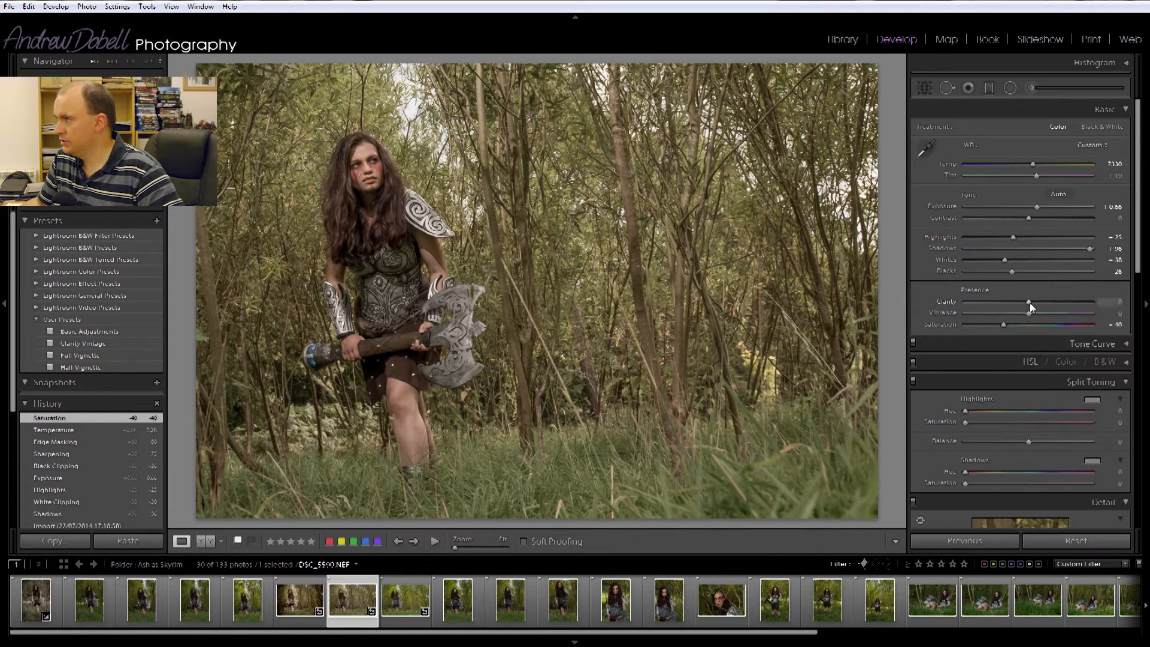
drag(1030, 303, 1038, 304)
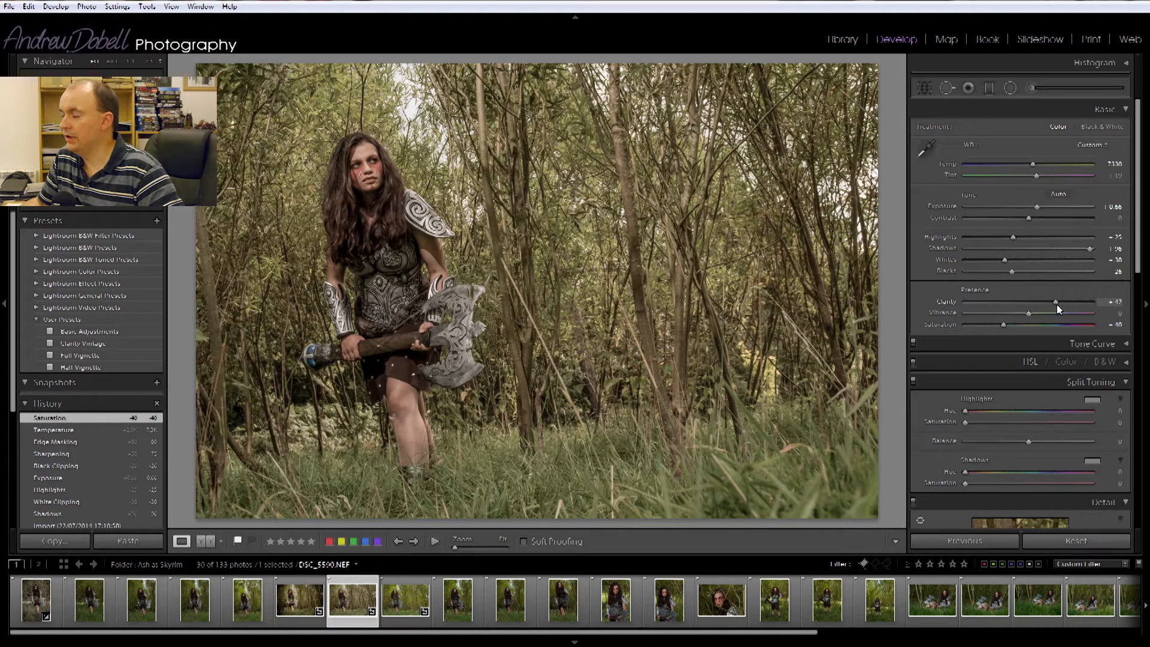
drag(1058, 306, 1057, 306)
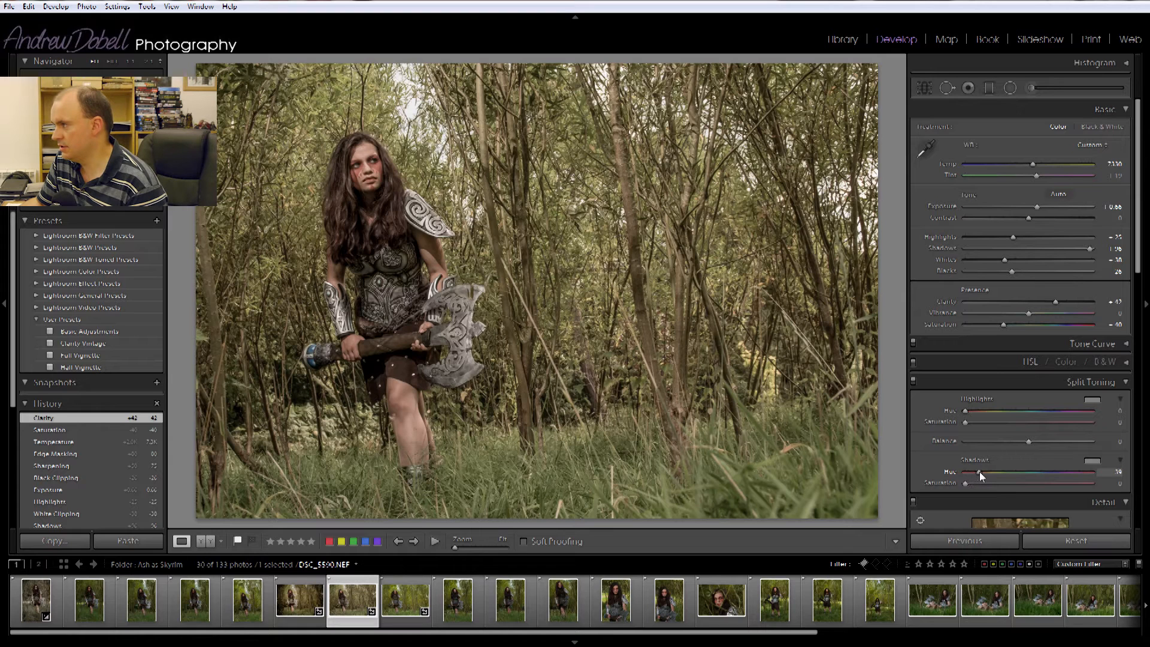
- Tint the shadows in Split Toning with Hue 28 and Saturation 17
drag(979, 472, 981, 472)
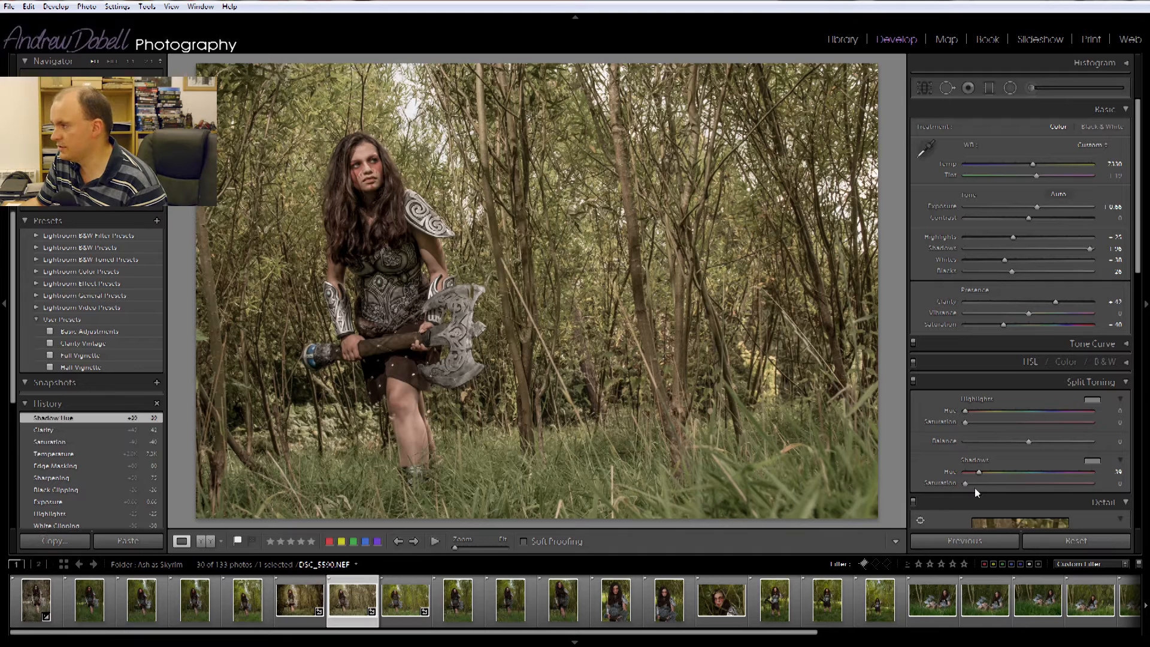
drag(969, 483, 987, 483)
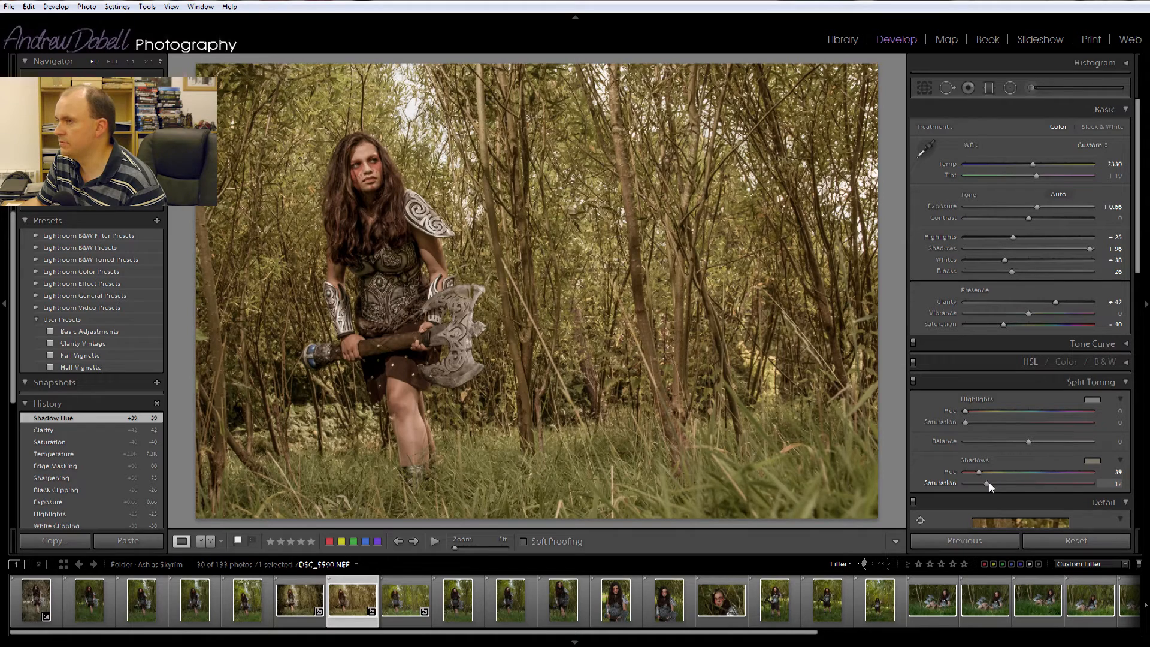
drag(989, 483, 990, 483)
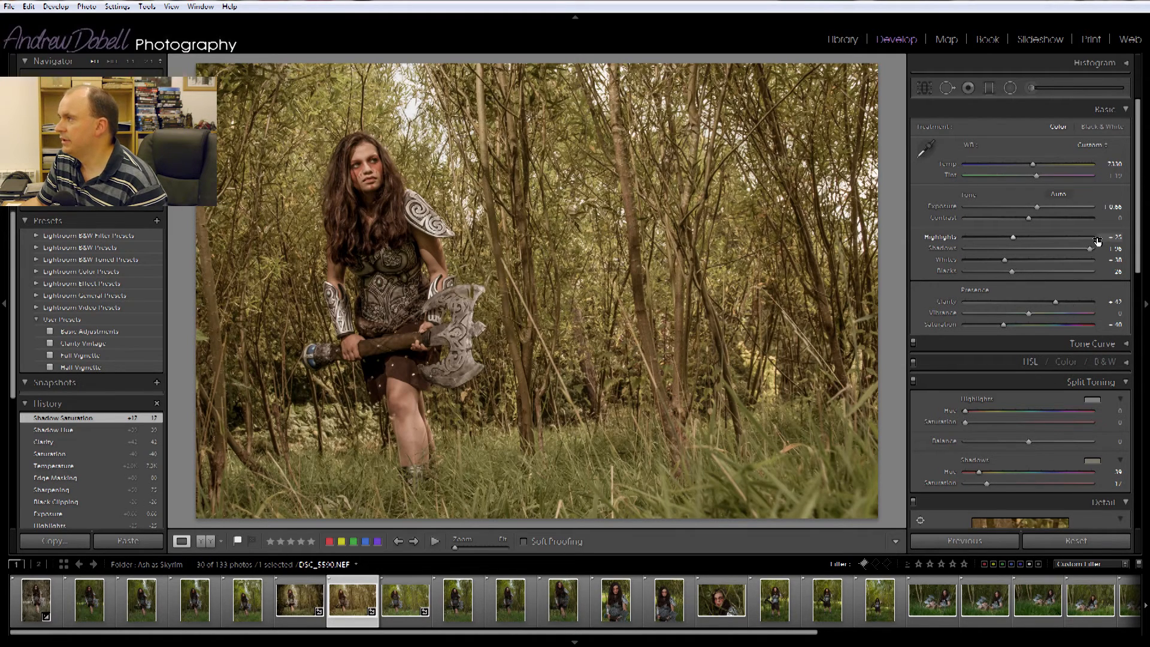
- Apply lens vignetting with Amount -42 and Midpoint 37
drag(1138, 228, 1119, 488)
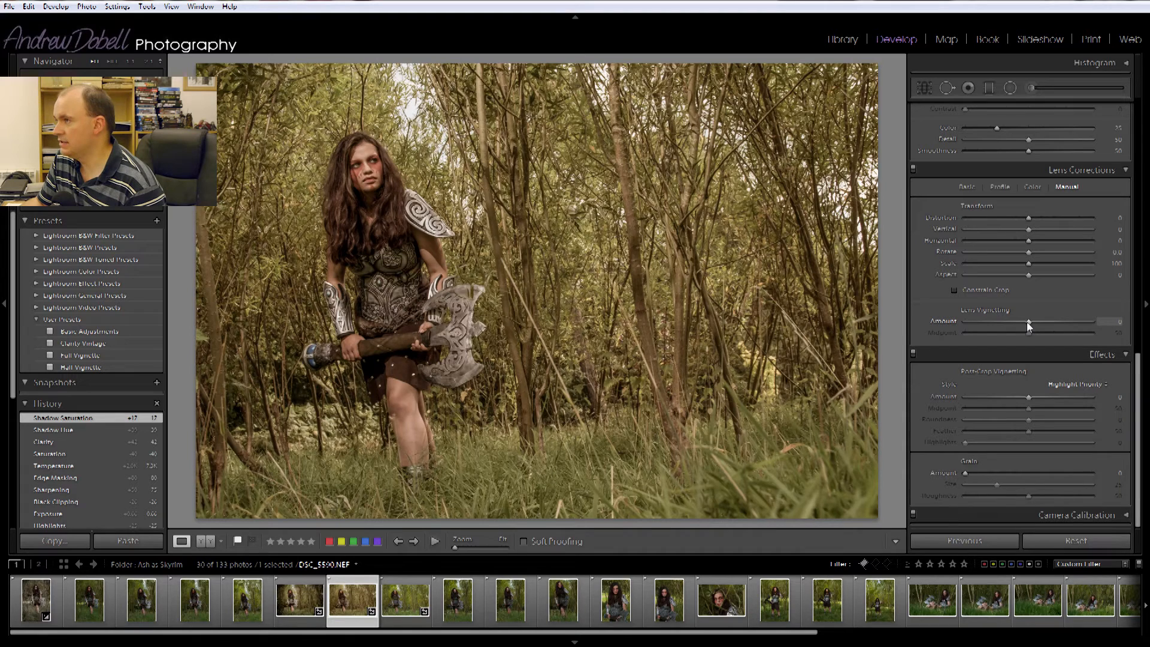
drag(1028, 323, 986, 323)
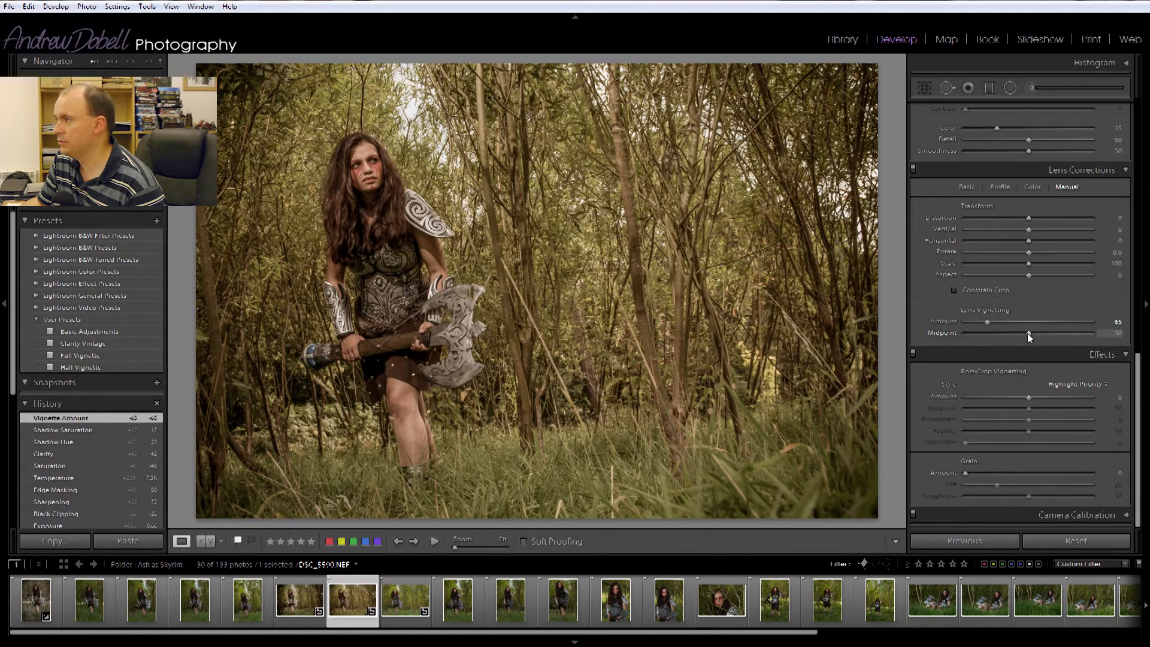
mouse_move(1026, 332)
mouse_down()
mouse_move(998, 339)
mouse_move(1027, 332)
mouse_move(1002, 333)
mouse_move(1011, 334)
mouse_up()
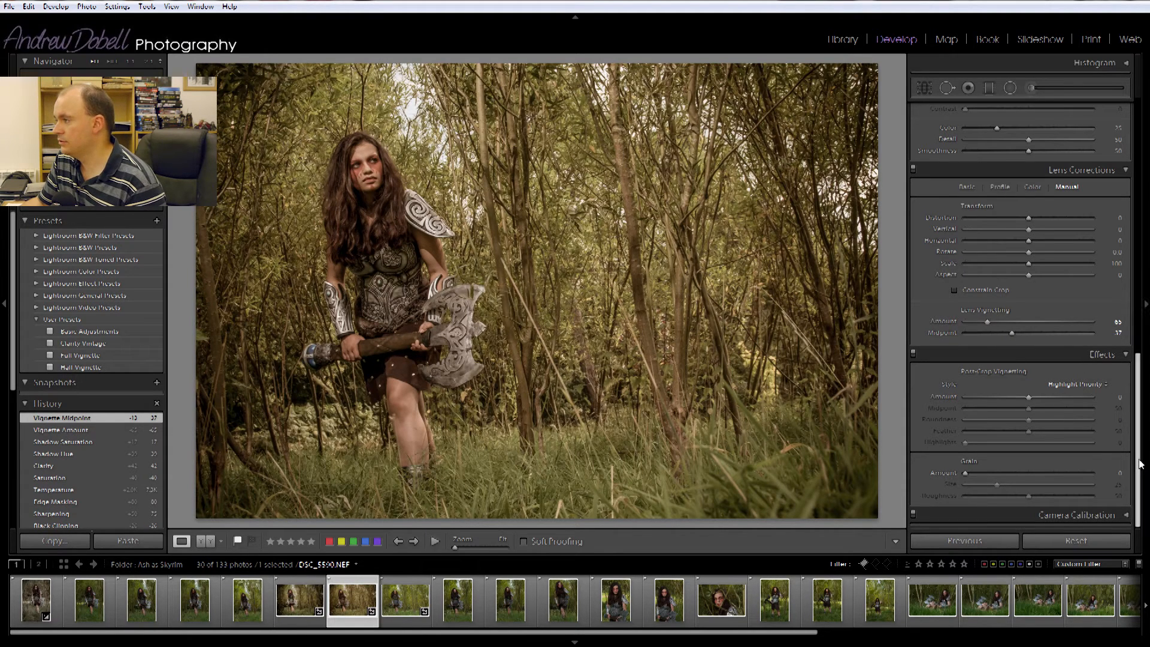
- Try a post-crop vignette Amount of -14 and reset it to 0
mouse_move(1029, 398)
mouse_down()
mouse_move(986, 398)
mouse_move(1021, 399)
mouse_up()
double_click(949, 396)
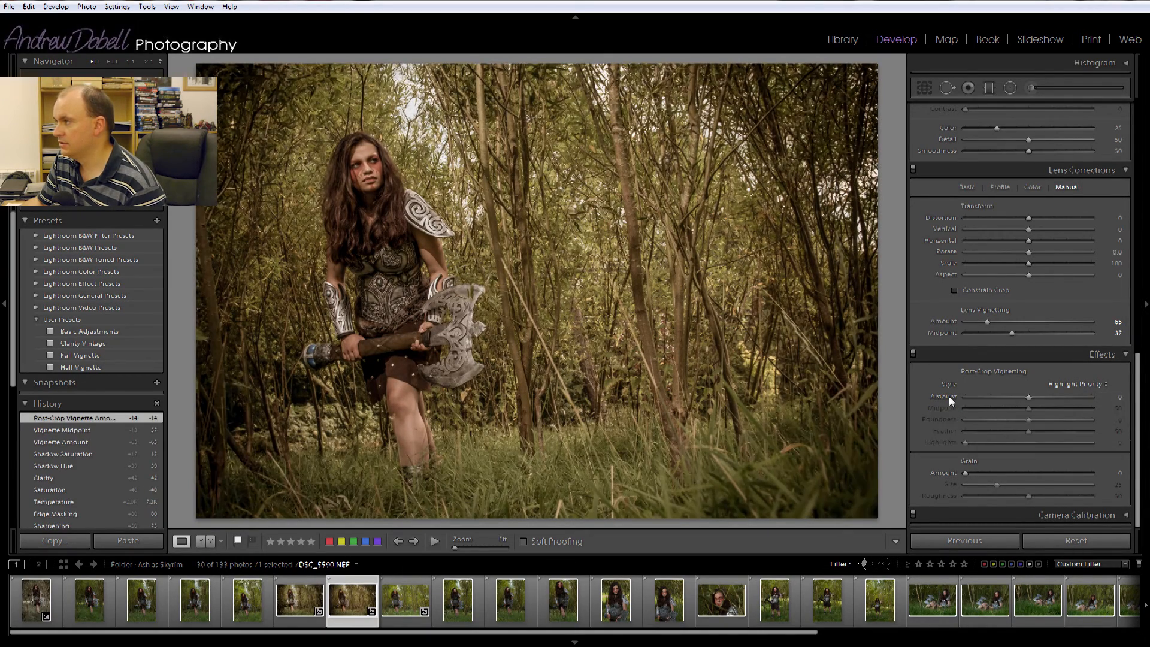
- Add a radial filter ellipse around the woman and lower its Exposure to darken the surroundings
drag(1137, 443, 1147, 173)
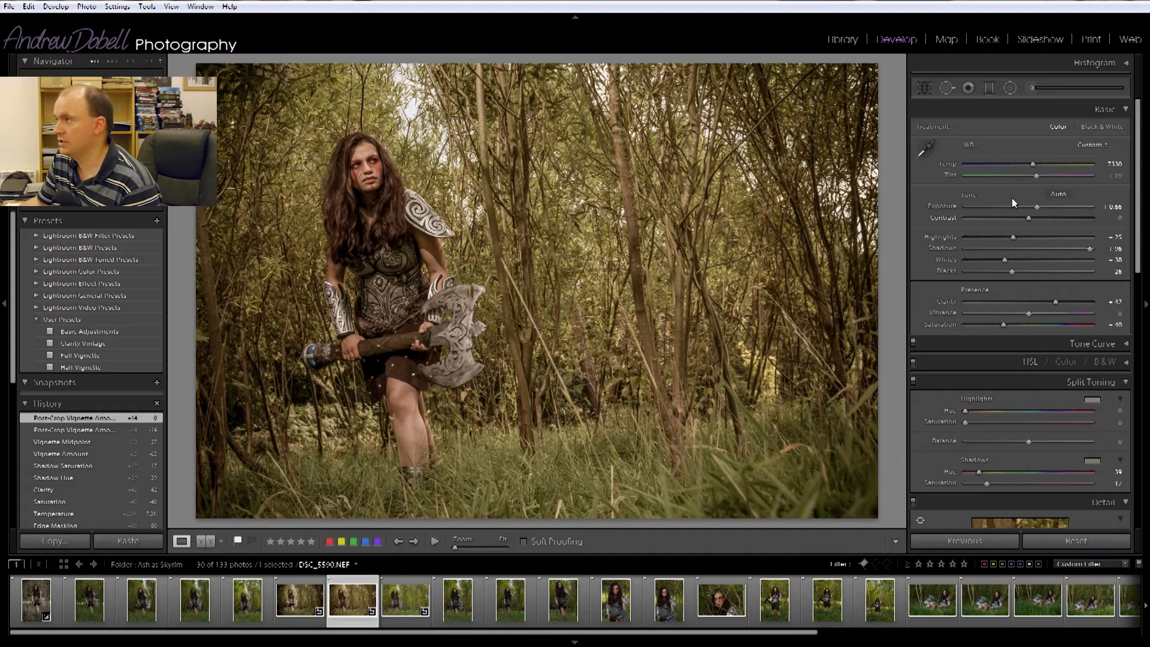
click(1010, 88)
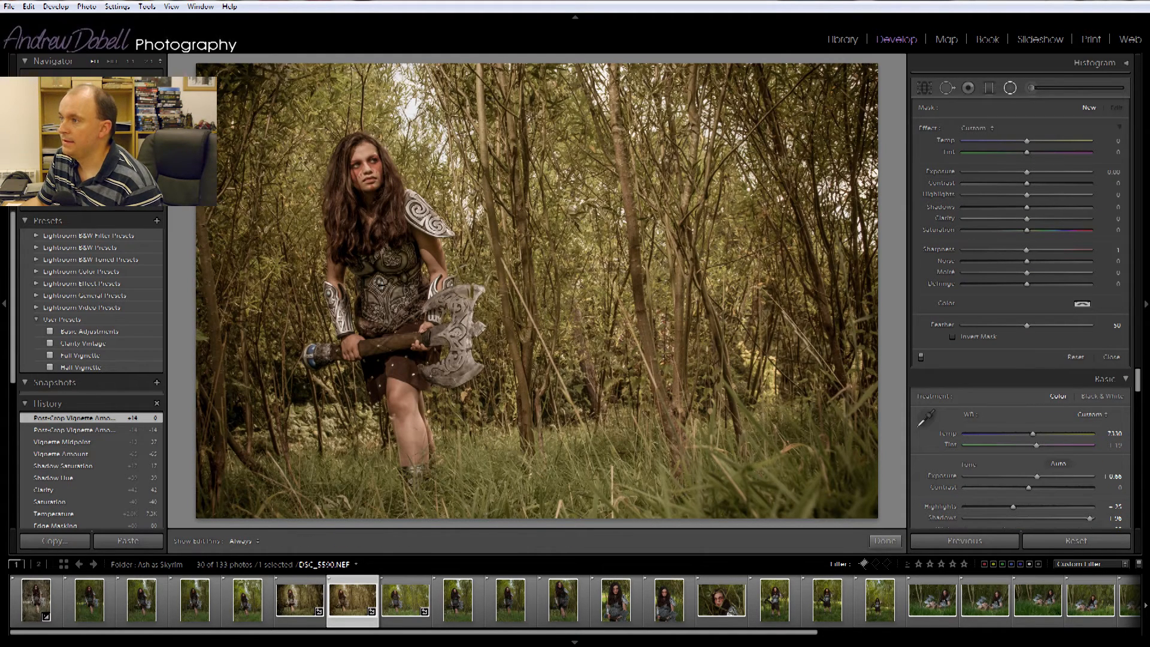
drag(380, 282, 546, 527)
drag(413, 305, 426, 304)
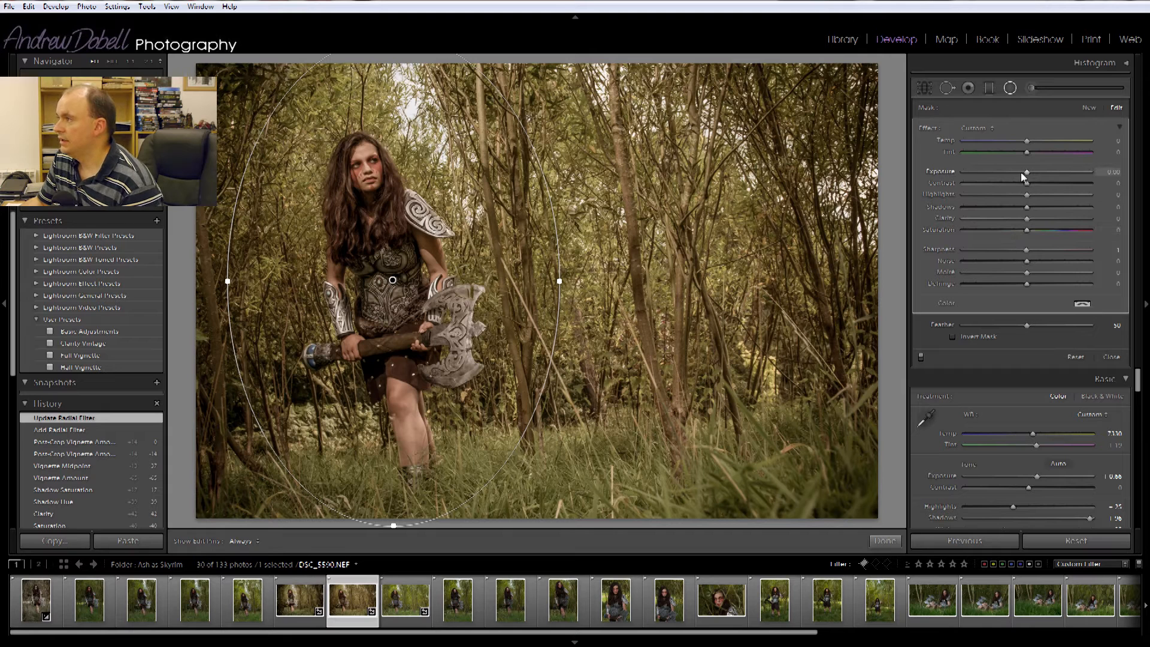
drag(1029, 171, 1017, 177)
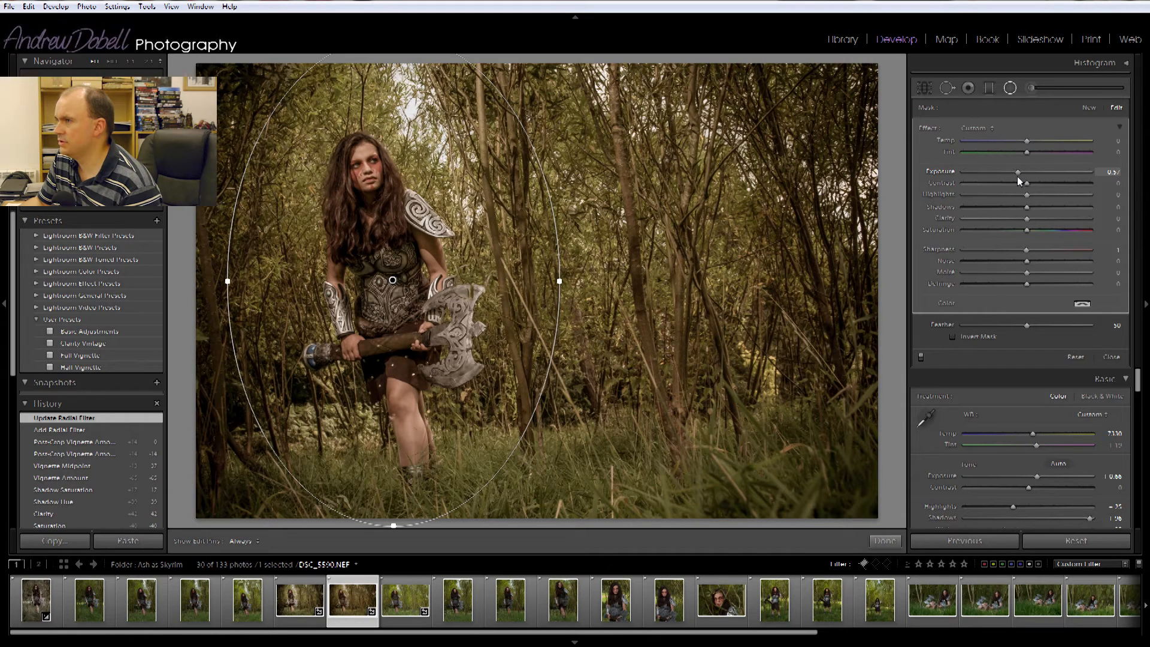
- Slightly lower the first radial filter's Exposure, then draw a second, inverted radial filter ellipse around the woman
drag(1019, 178, 1014, 178)
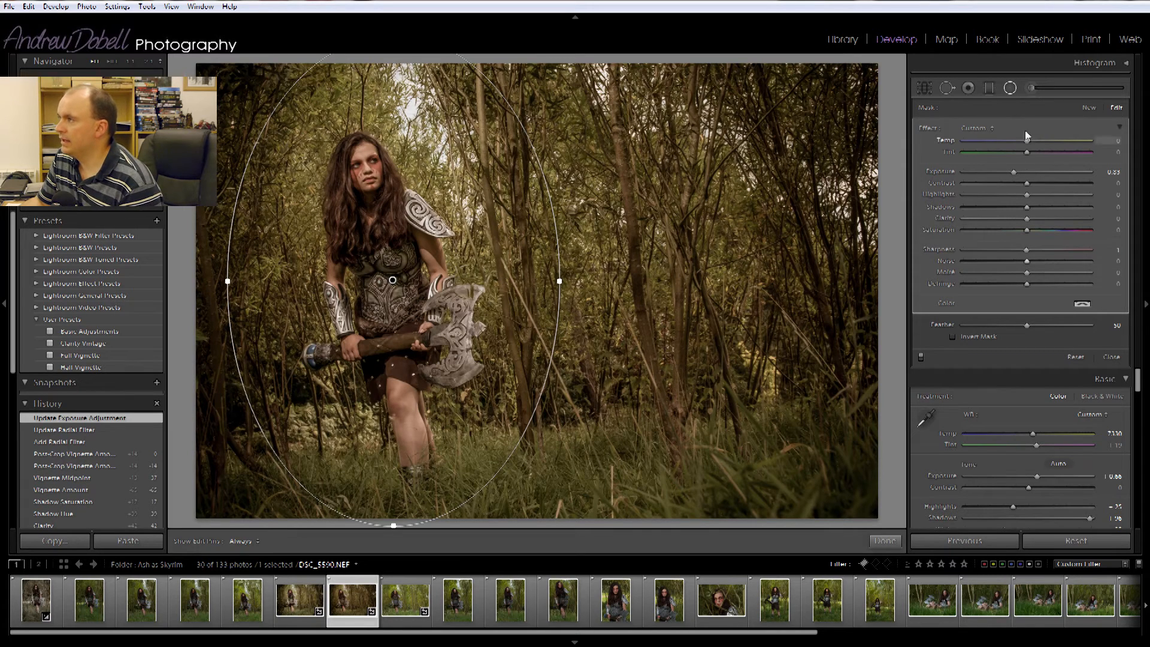
click(1088, 109)
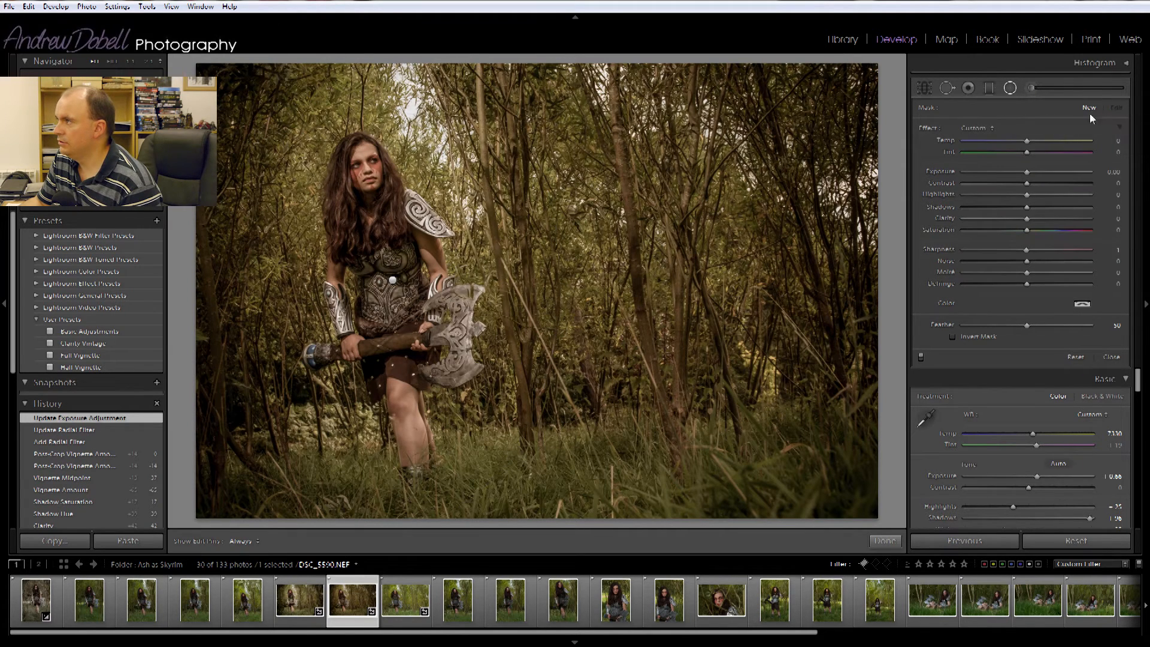
drag(385, 249, 520, 442)
mouse_move(423, 342)
mouse_down()
mouse_move(423, 364)
mouse_move(419, 352)
mouse_up()
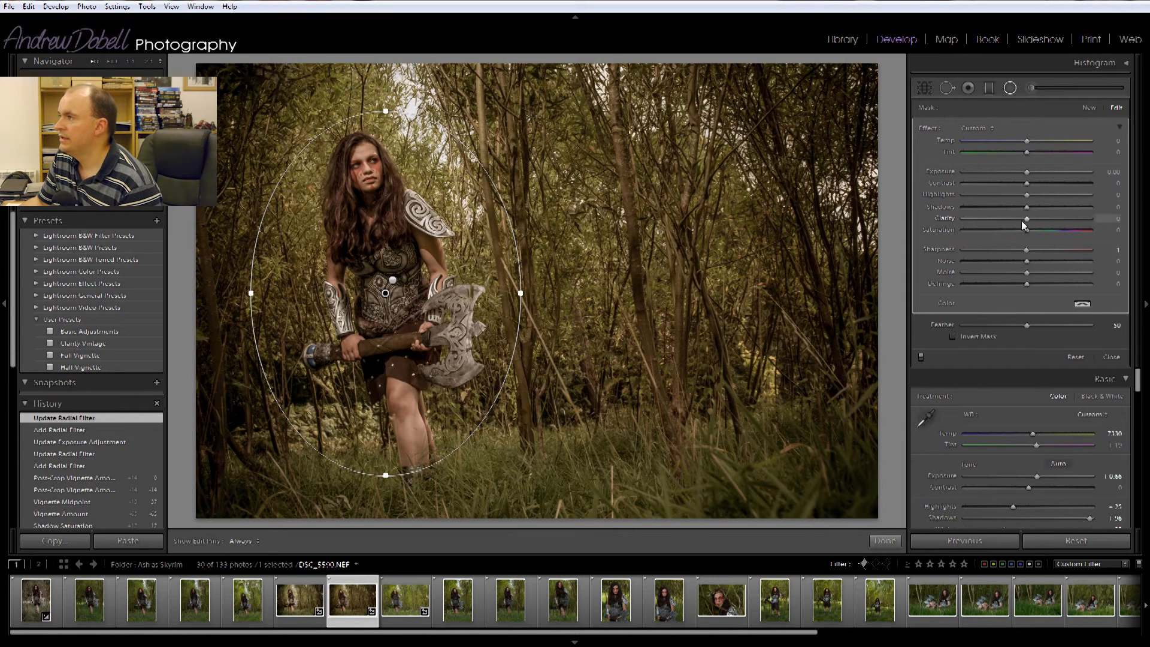
click(953, 337)
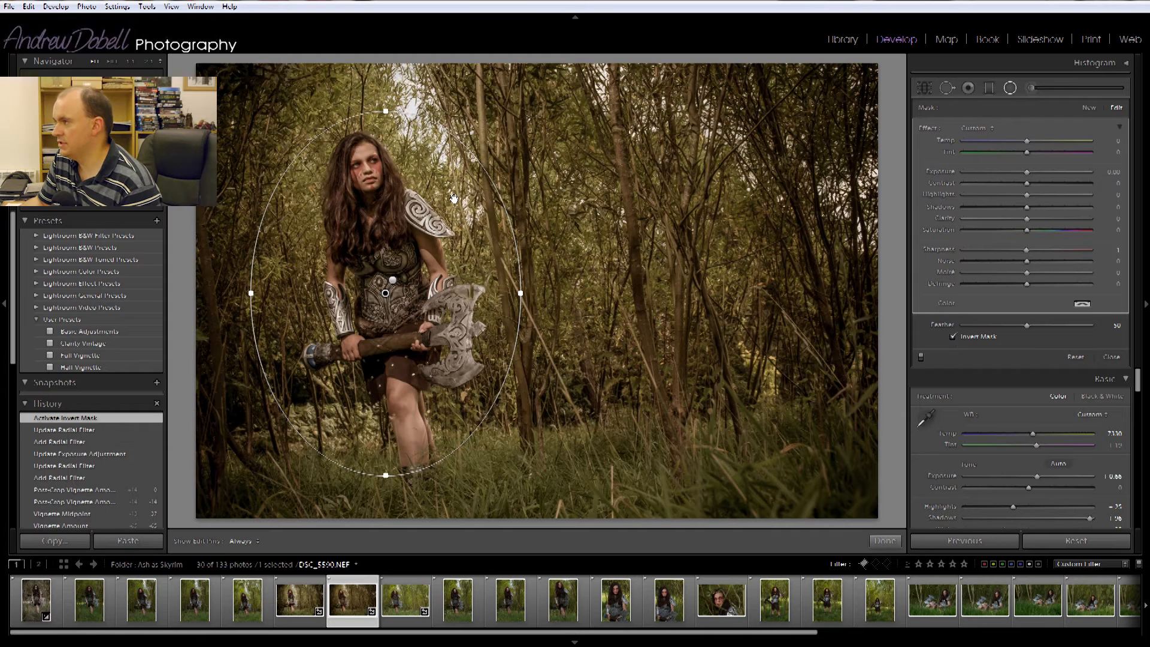
- Raise the inverted filter's Exposure to 0.35, Clarity to 61 and Sharpness to 57
drag(1027, 172, 1031, 173)
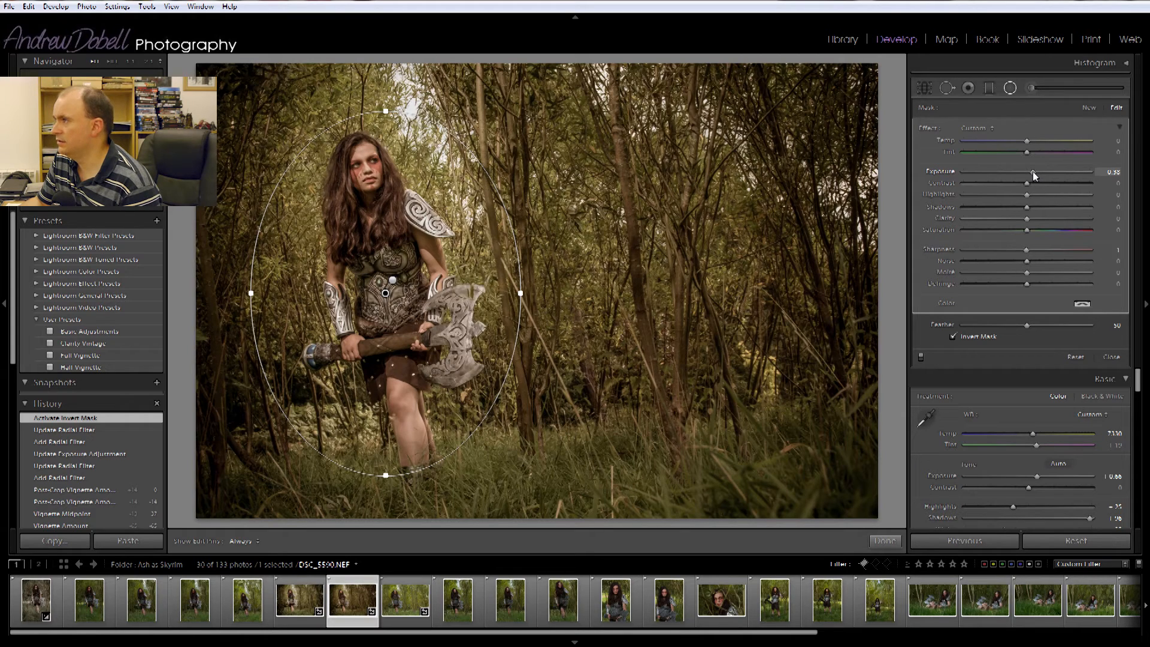
drag(1033, 171, 1033, 172)
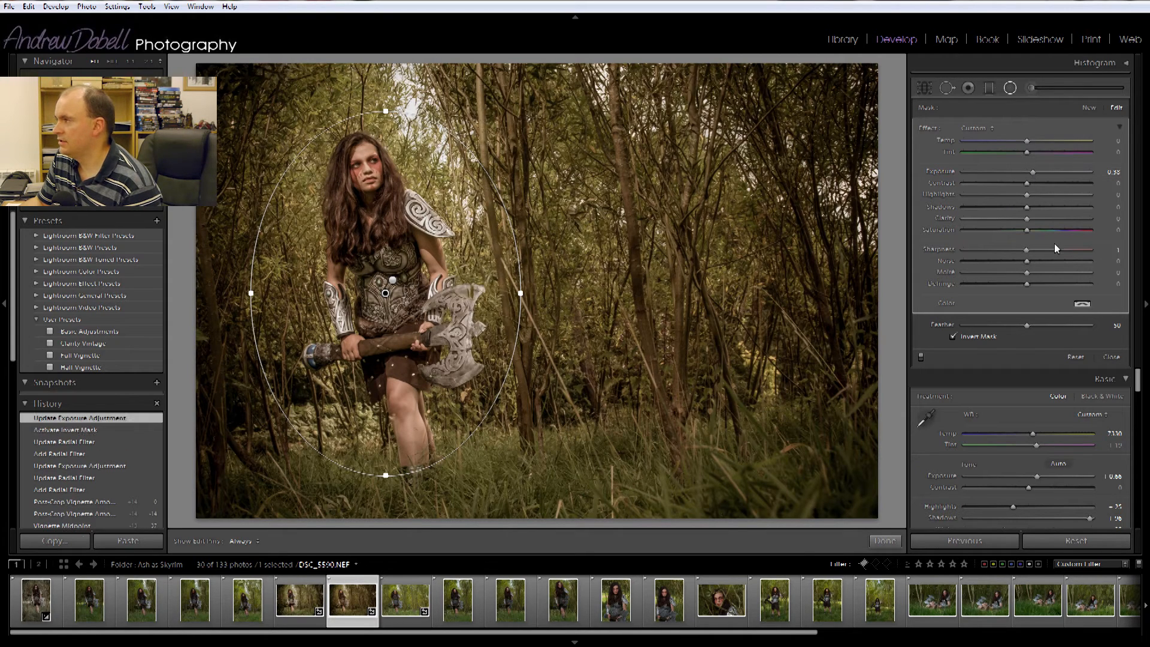
drag(1028, 219, 1067, 218)
drag(1029, 252, 1066, 249)
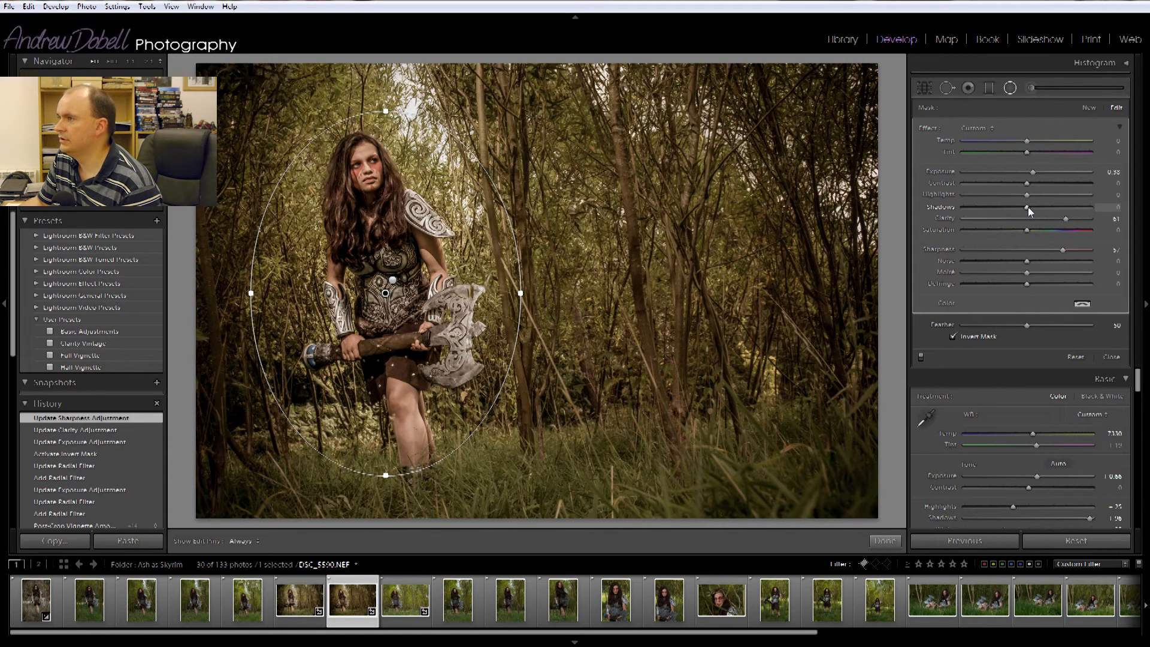
- Set the filter's Shadows to -7, Highlights to 32 and Contrast to 11, then close the radial filter tool
drag(1028, 207, 1022, 207)
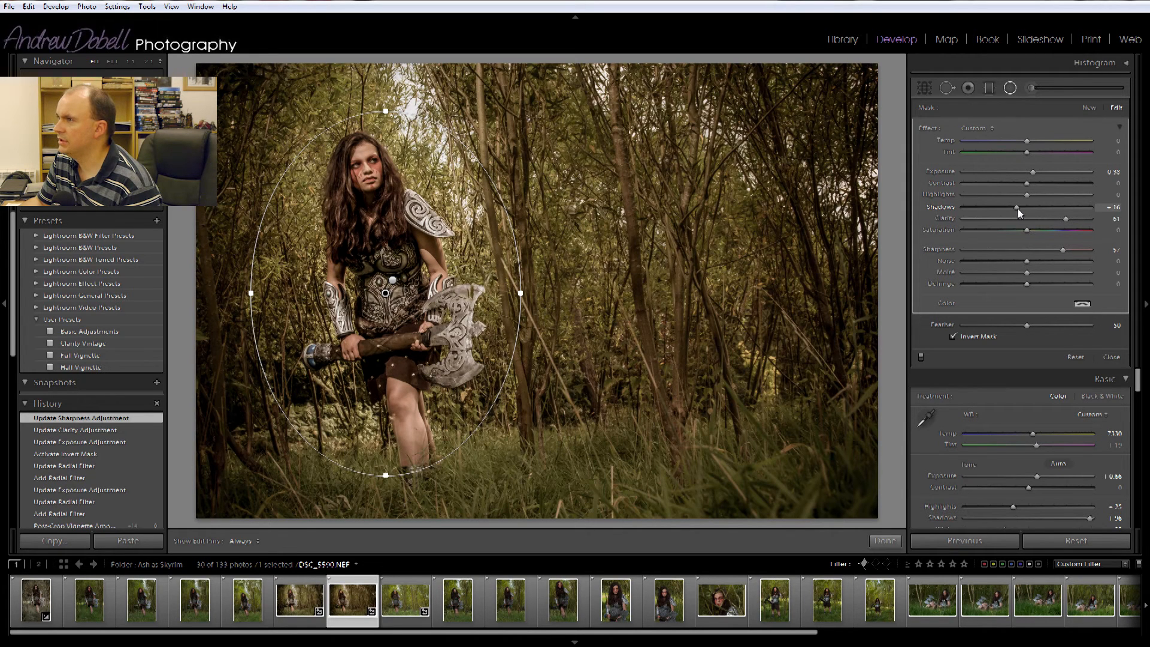
drag(1021, 210, 1023, 209)
drag(1021, 208, 1022, 206)
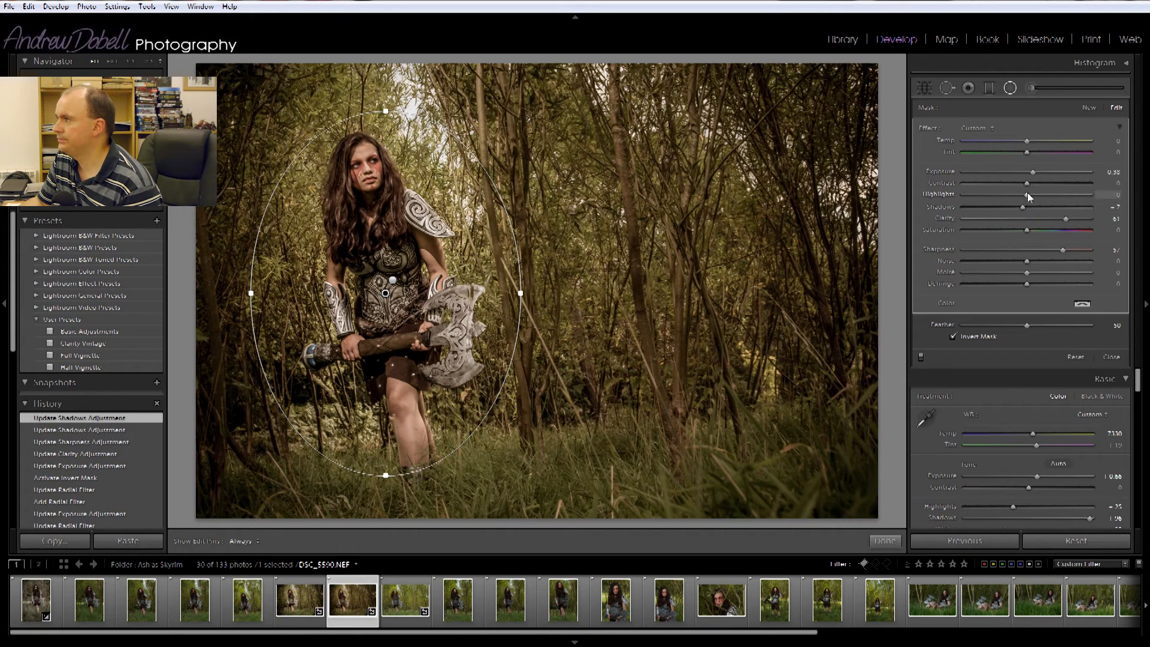
mouse_move(1026, 196)
mouse_down()
mouse_move(1008, 196)
mouse_move(1044, 196)
mouse_move(1008, 203)
mouse_up()
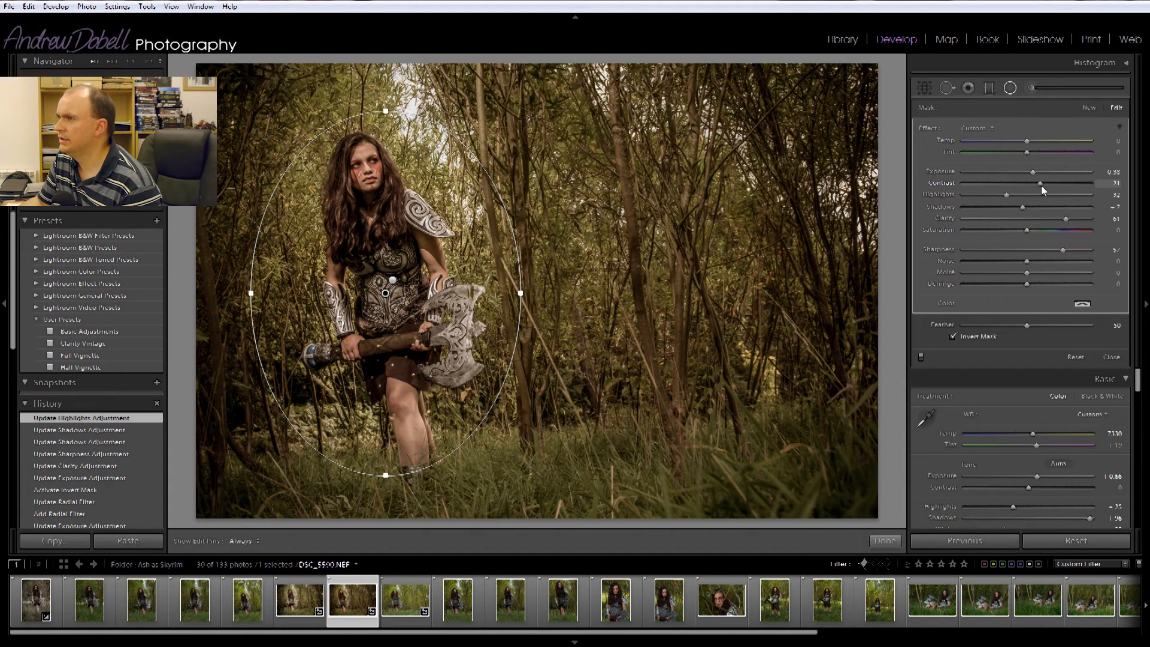
click(1041, 186)
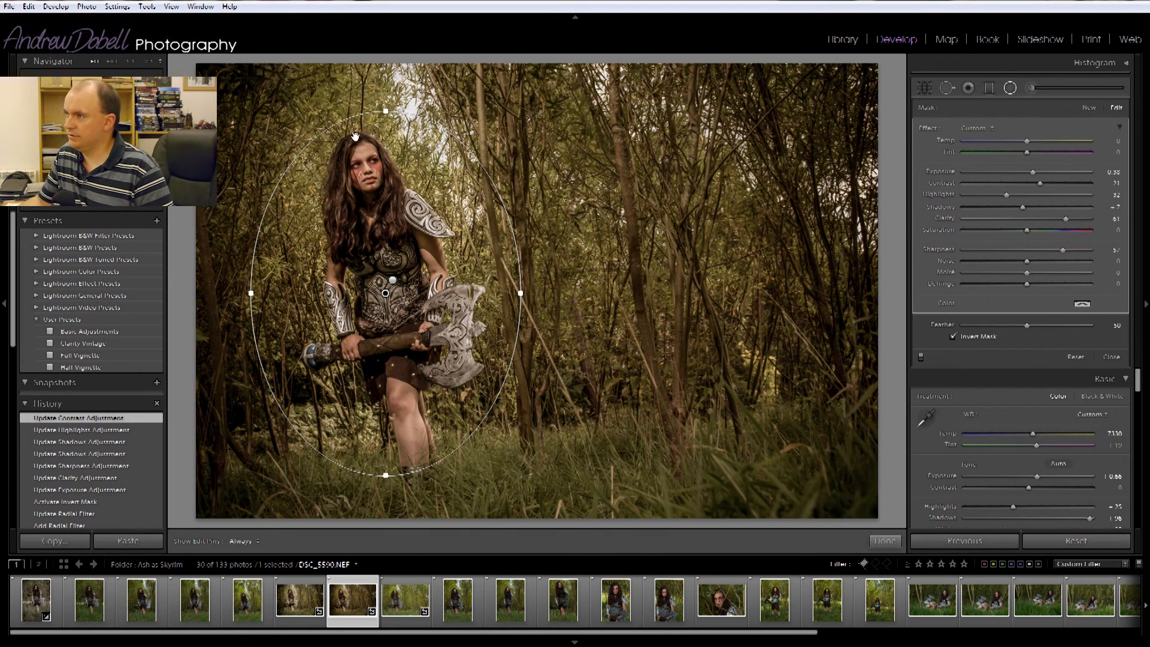
click(1011, 87)
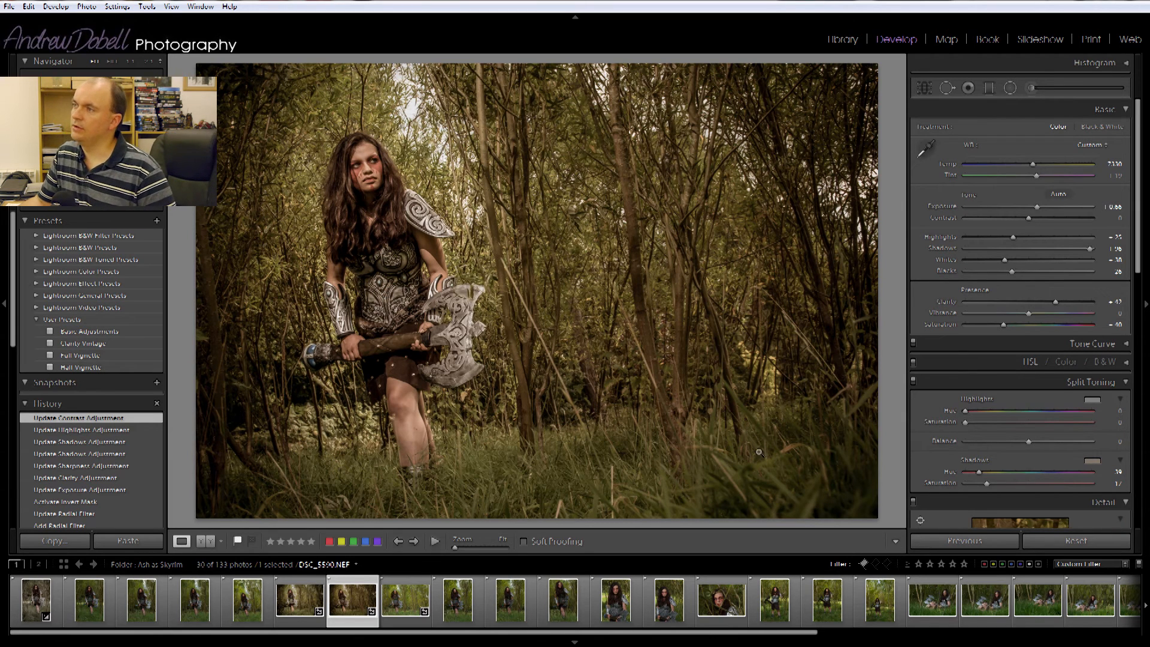